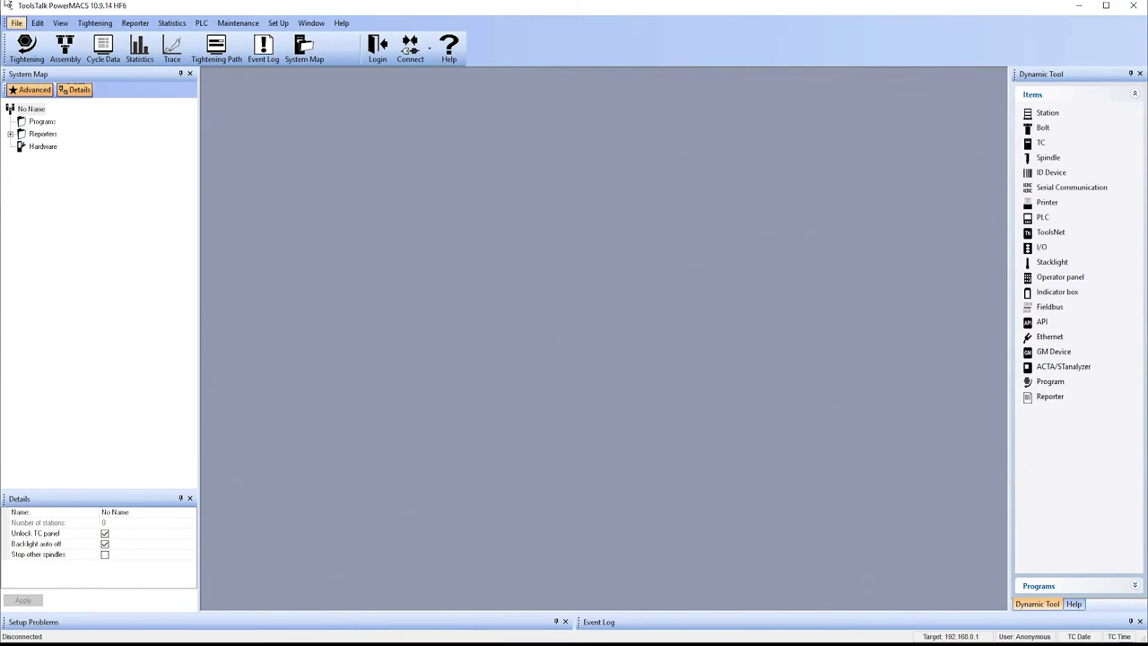
Start a new setup from the File menu.
click(16, 24)
click(16, 25)
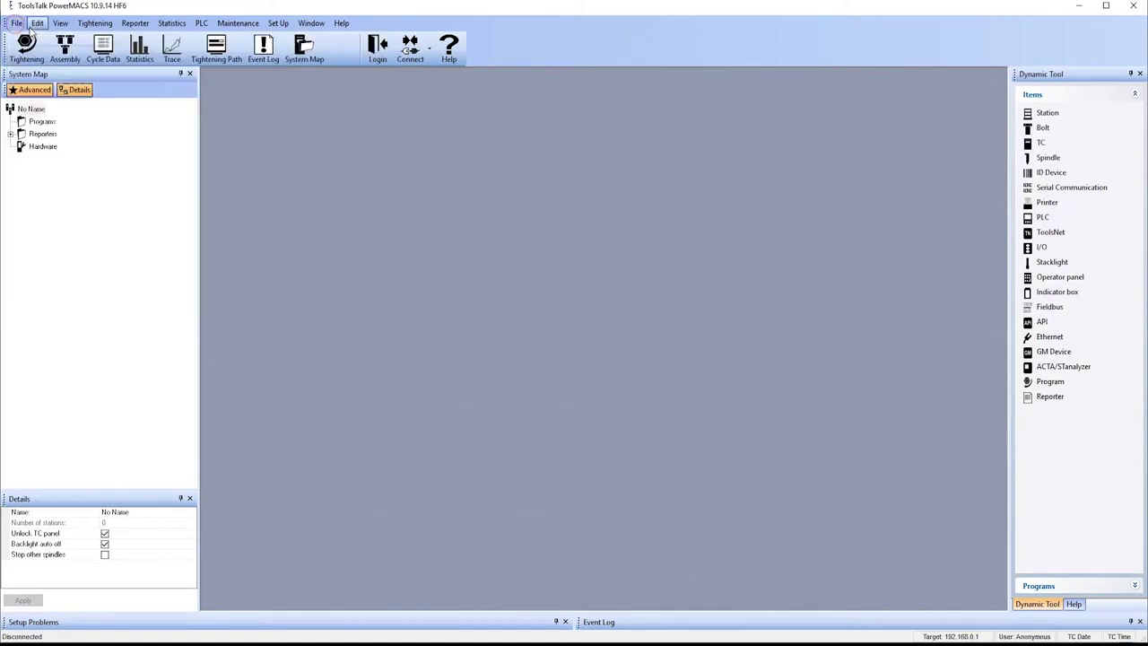
click(16, 24)
click(19, 38)
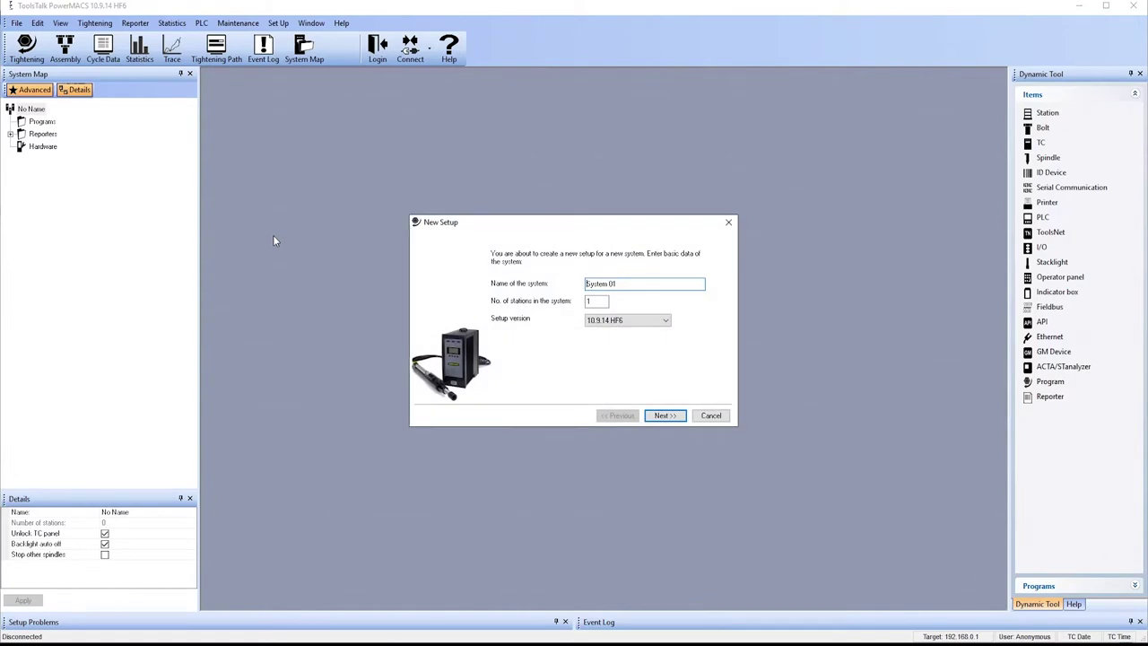
Name the system TEST and keep one station.
click(628, 284)
key(BackSpace)
key(BackSpace)
key(BackSpace)
key(BackSpace)
key(BackSpace)
key(BackSpace)
key(BackSpace)
key(BackSpace)
key(BackSpace)
text(TEST)
click(596, 301)
click(664, 415)
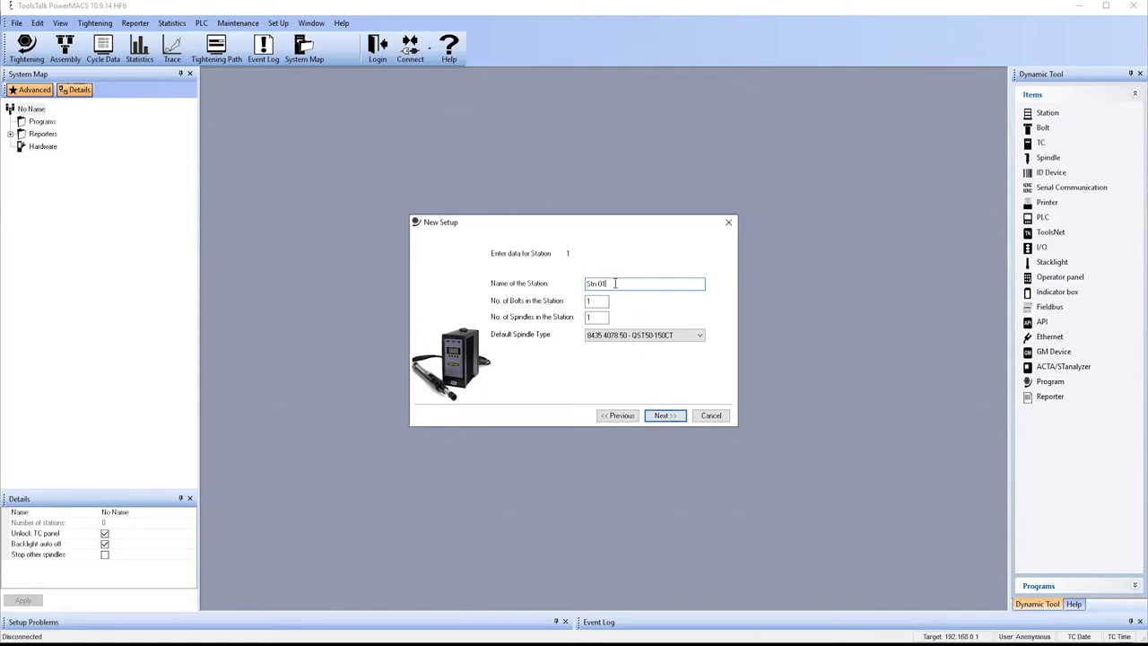
Name station 1 Atlas and set it to 2 bolts and 2 spindles.
key(BackSpace)
key(BackSpace)
key(BackSpace)
key(BackSpace)
key(BackSpace)
key(BackSpace)
text(Atla)
double_click(594, 302)
text(2)
double_click(596, 316)
text(2)
click(699, 337)
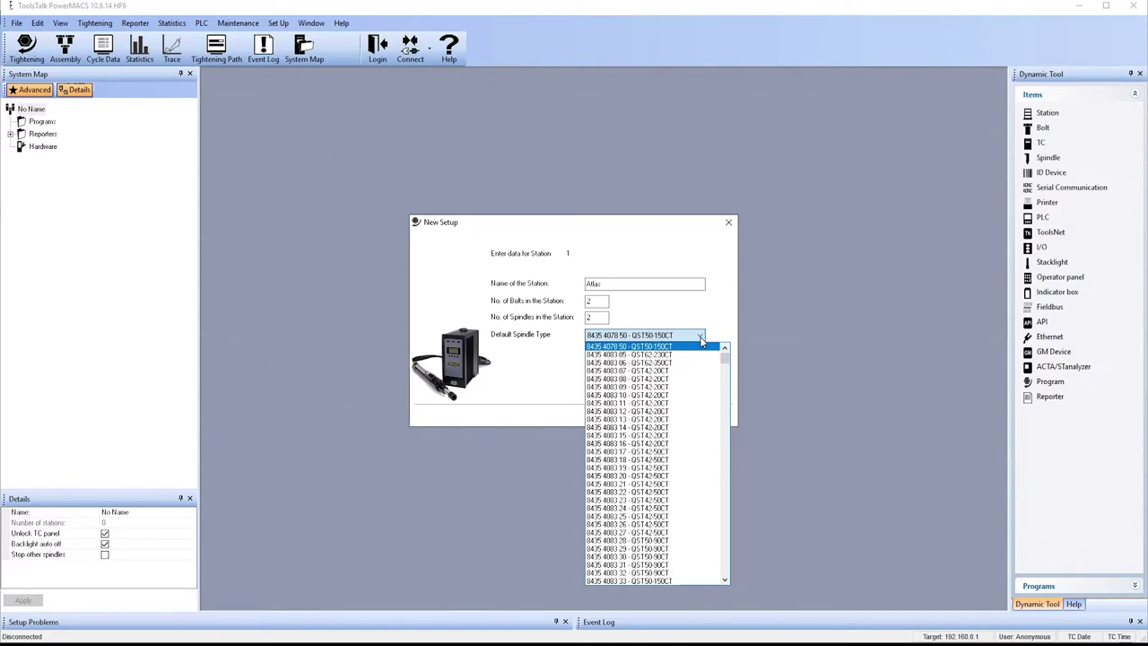
click(647, 456)
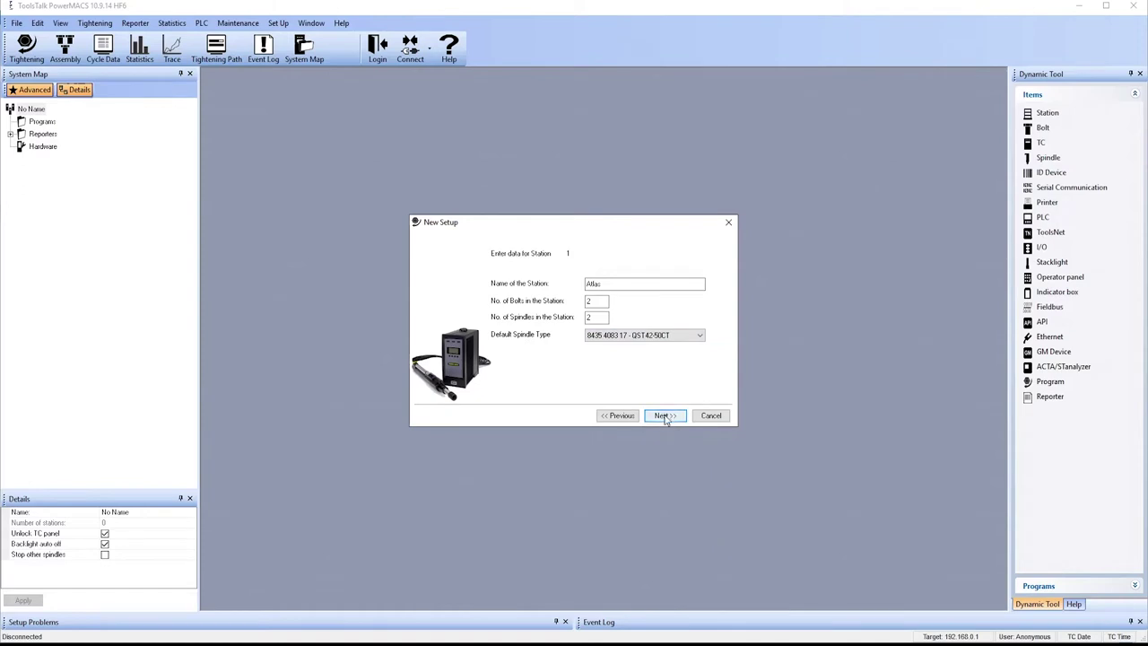
click(665, 417)
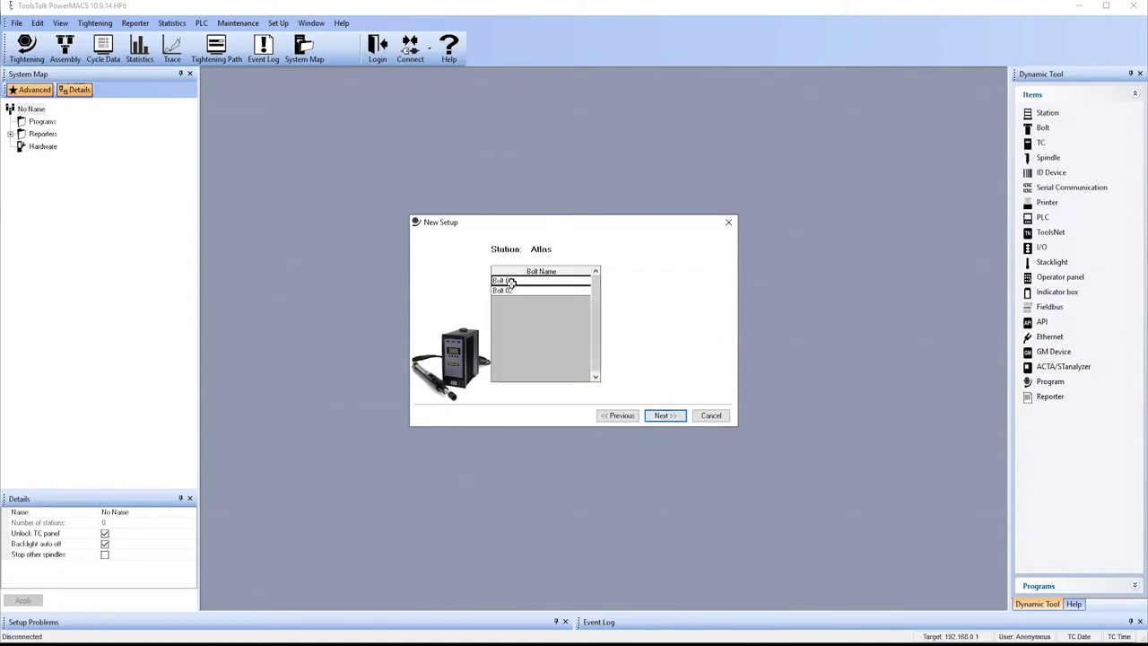
click(662, 418)
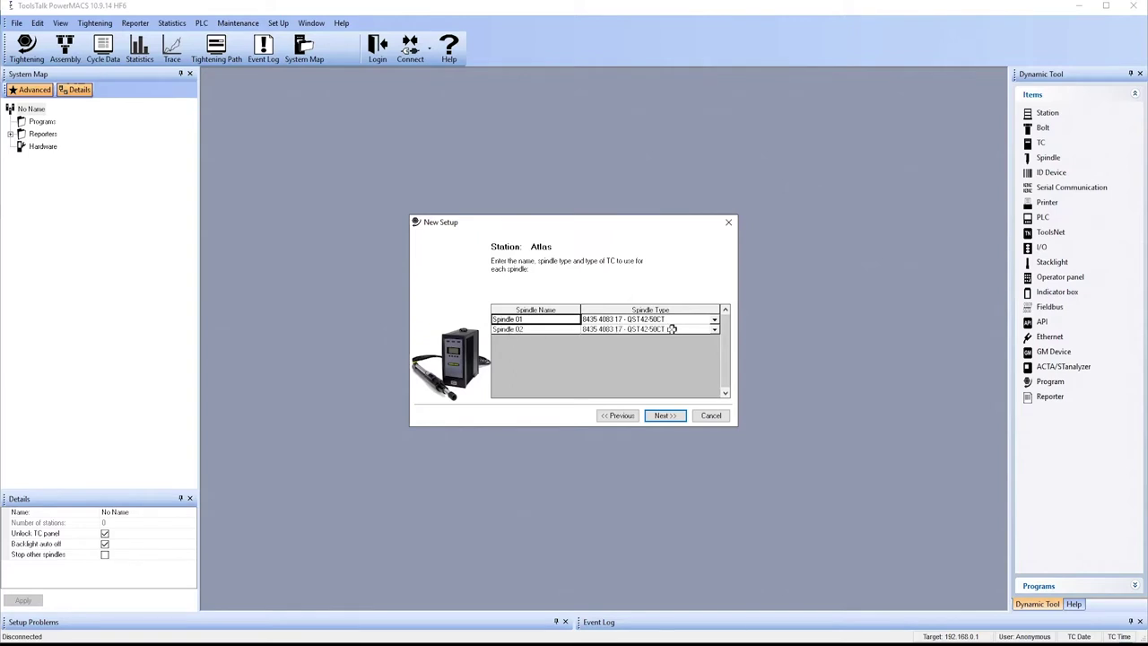
click(715, 332)
click(715, 331)
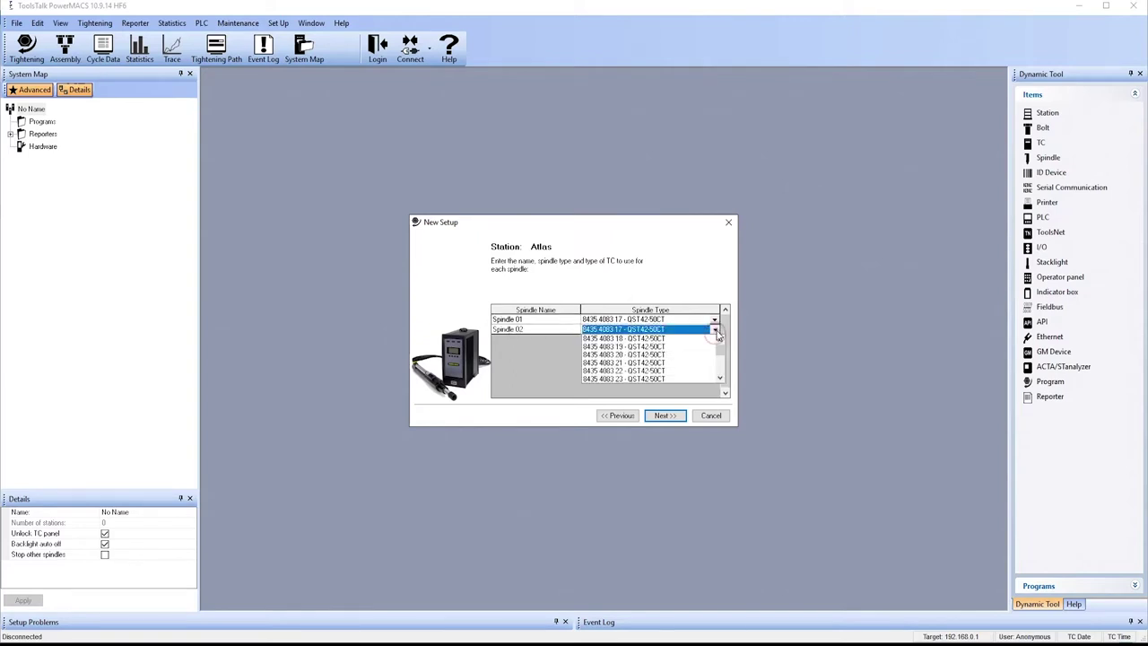
click(717, 332)
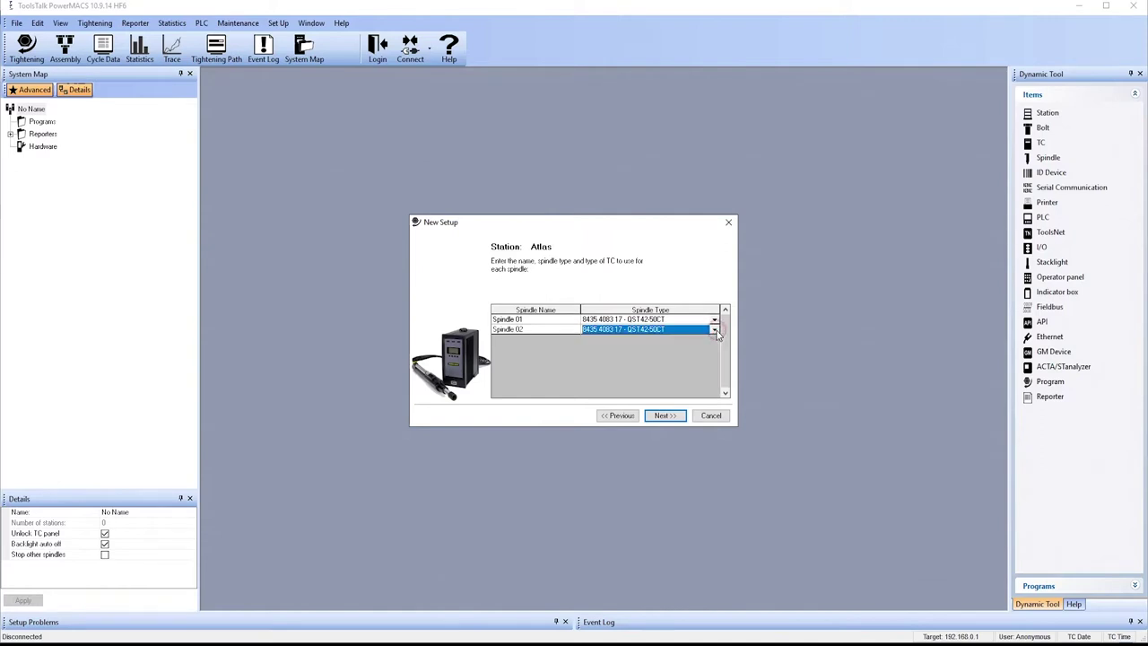
click(665, 416)
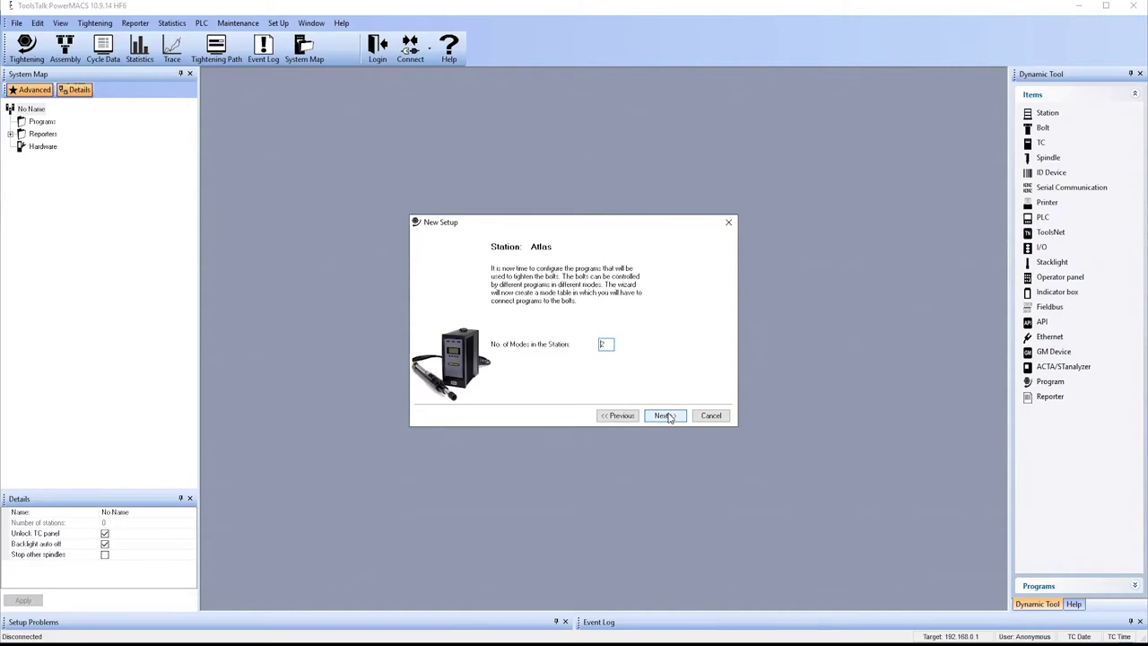
Keep 2 modes, with mode 1 on Angle 360 CCW and mode 2 on Tighten 10 Nm.
click(665, 415)
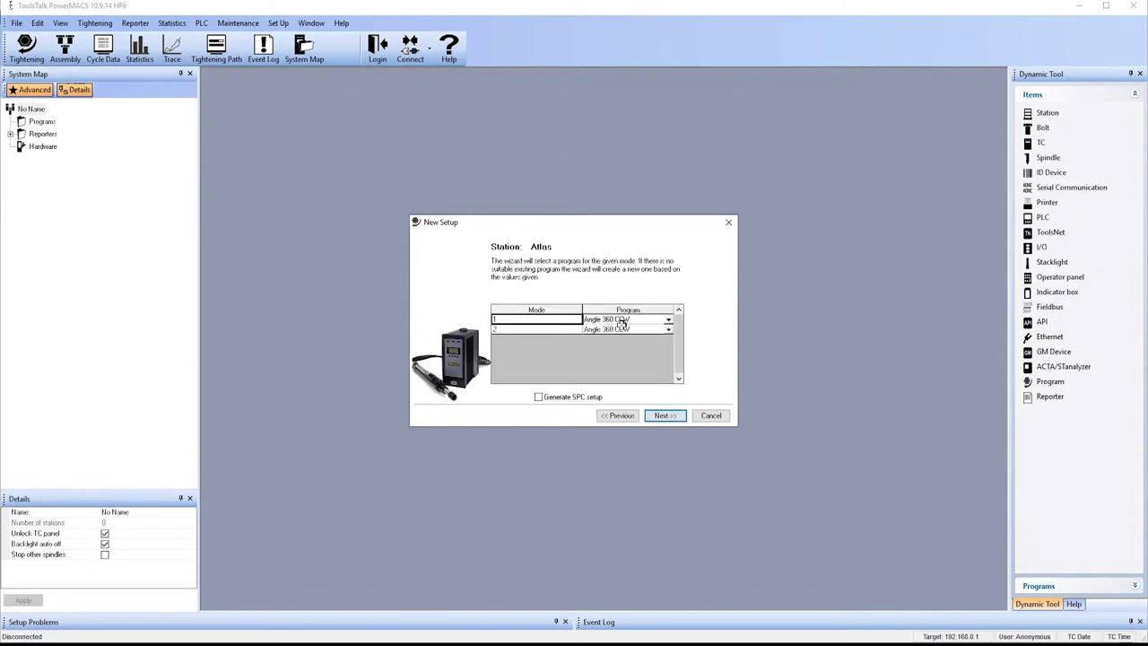
mouse_move(664, 331)
click(666, 331)
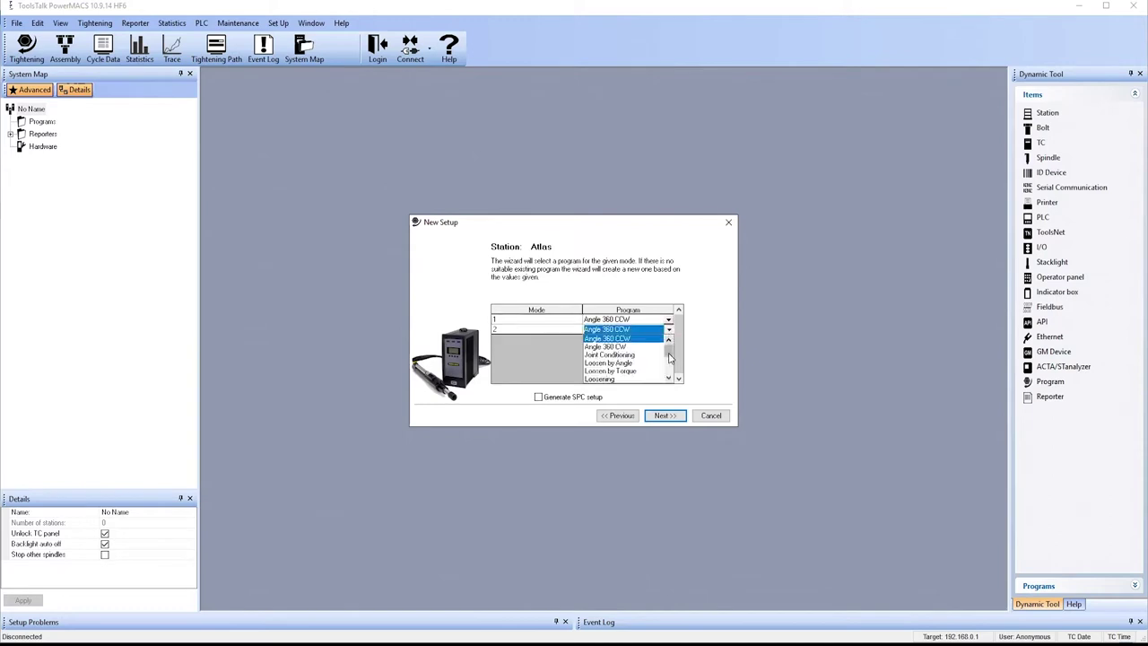
drag(668, 348, 668, 368)
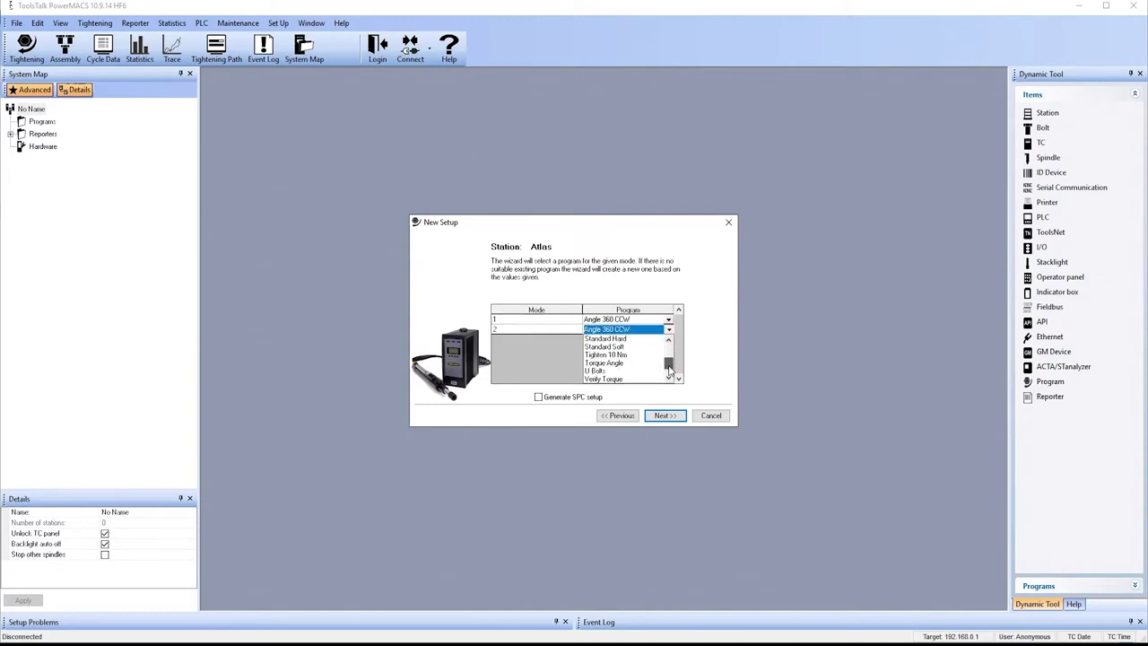
click(608, 354)
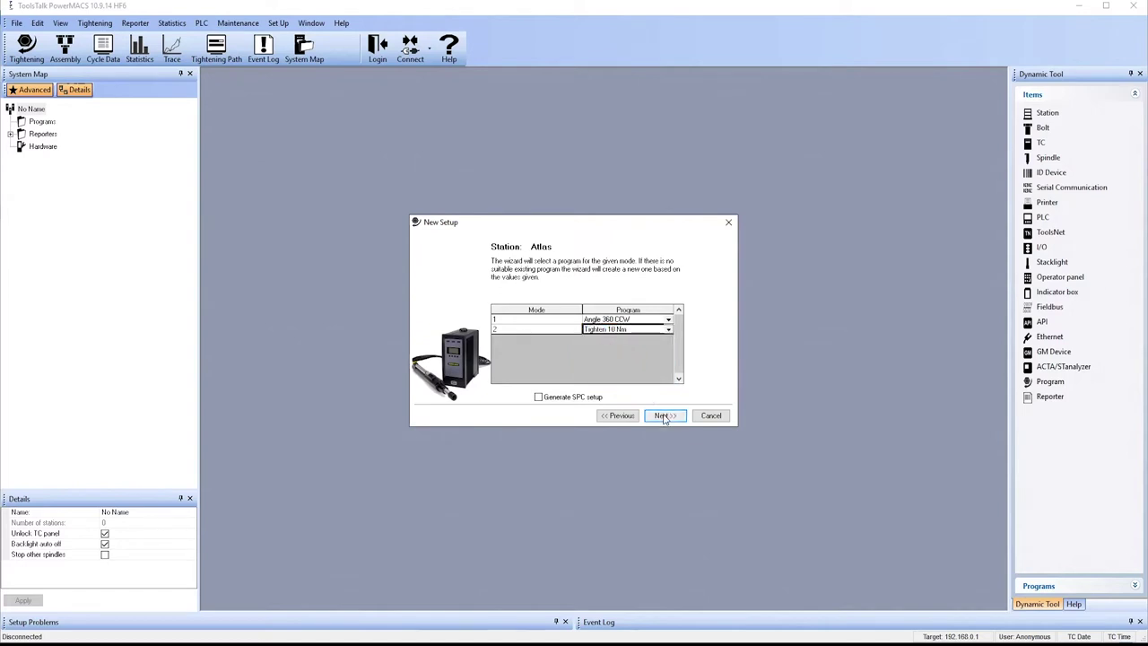
click(665, 417)
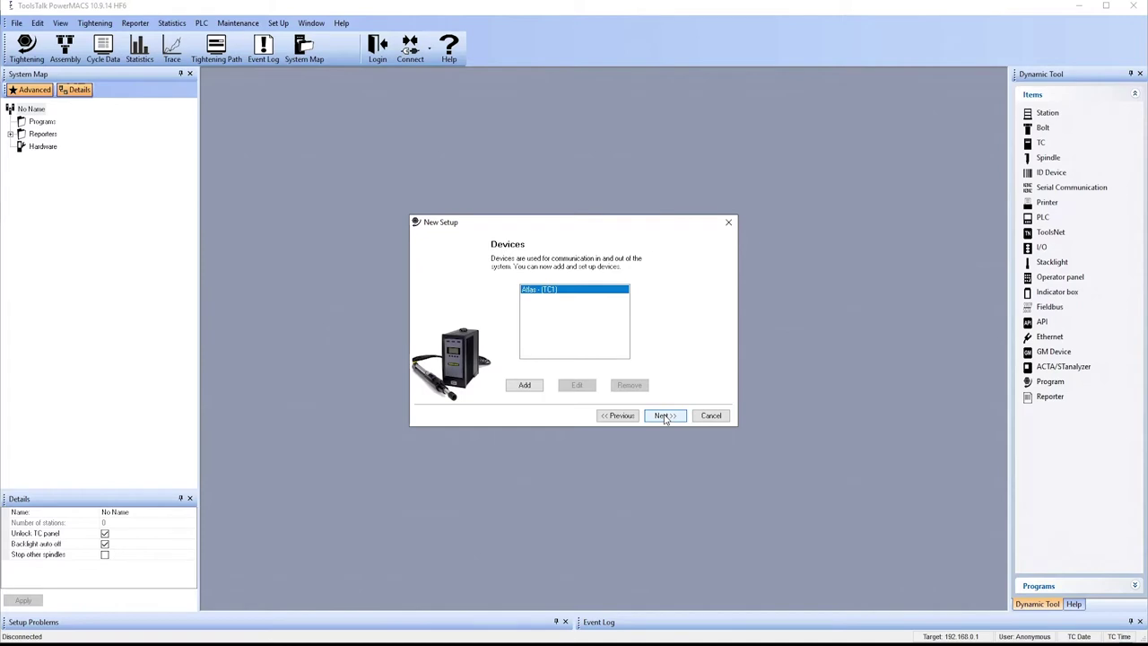
Add a Stacklight device named Stacklight 1 to Atlas - (TC1).
click(527, 386)
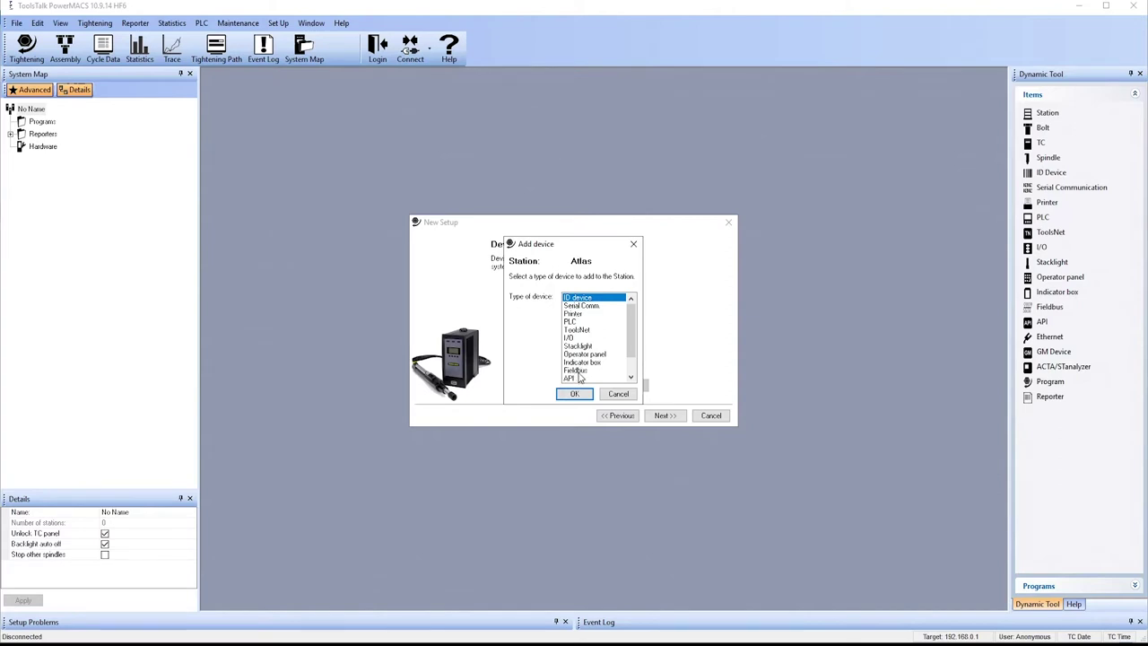
drag(634, 345, 633, 355)
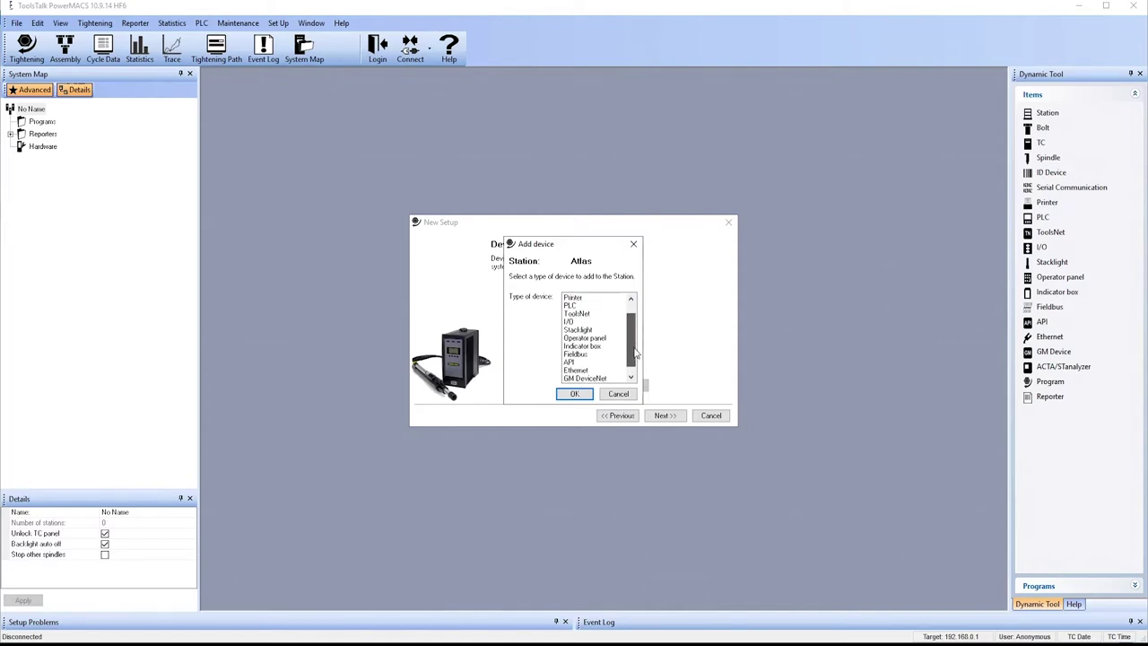
click(588, 330)
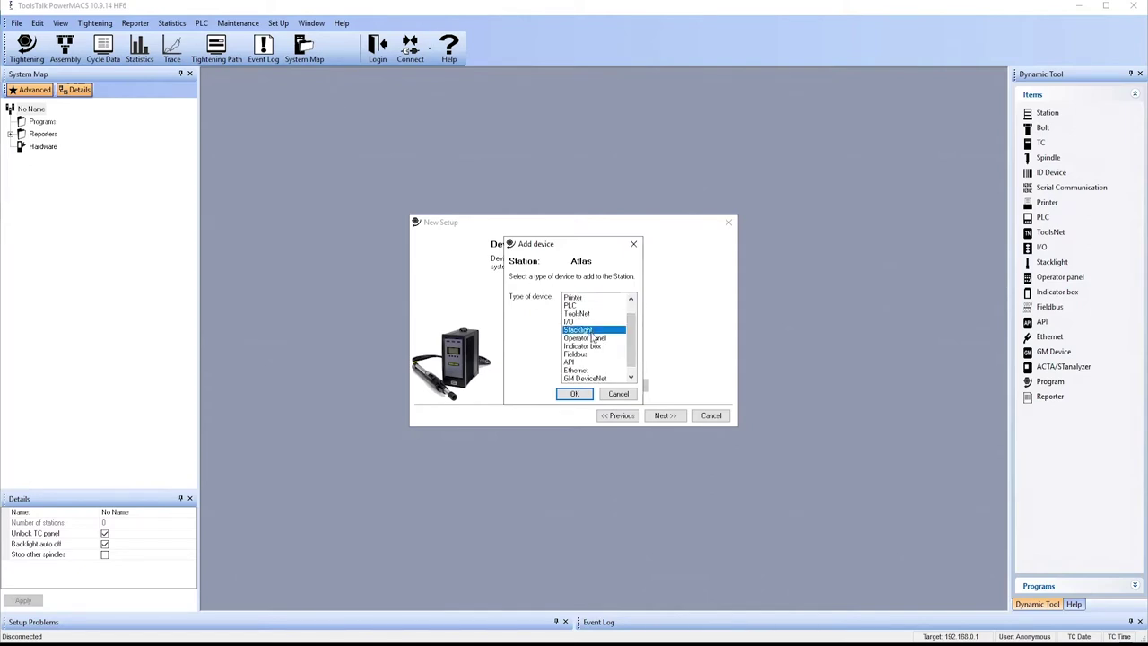
click(589, 396)
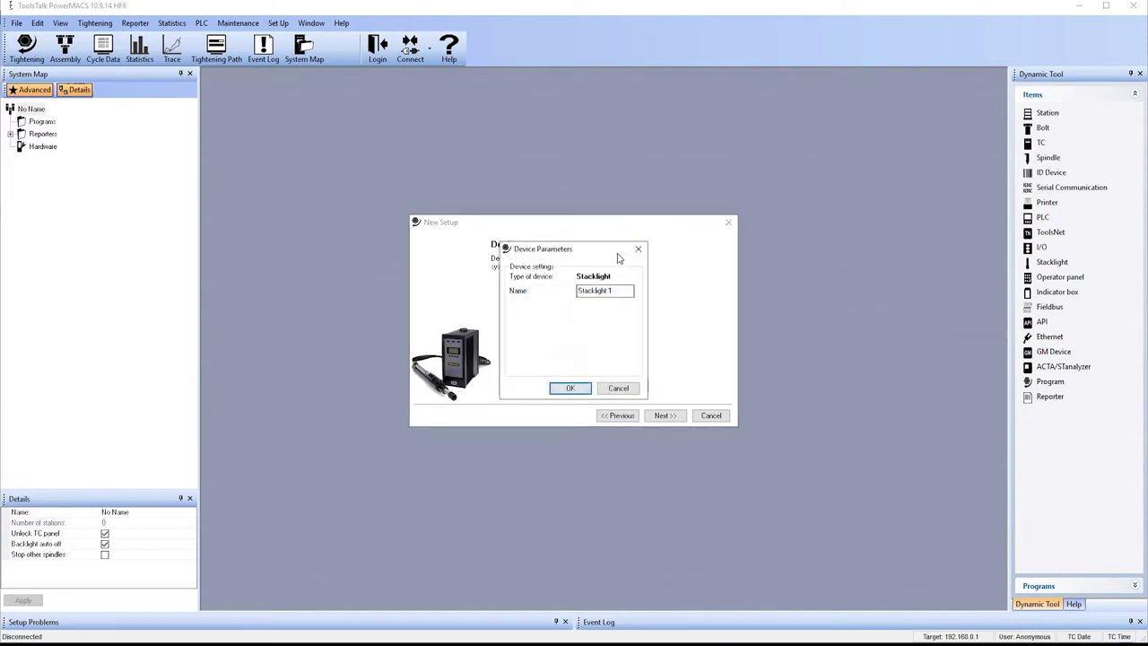
click(571, 388)
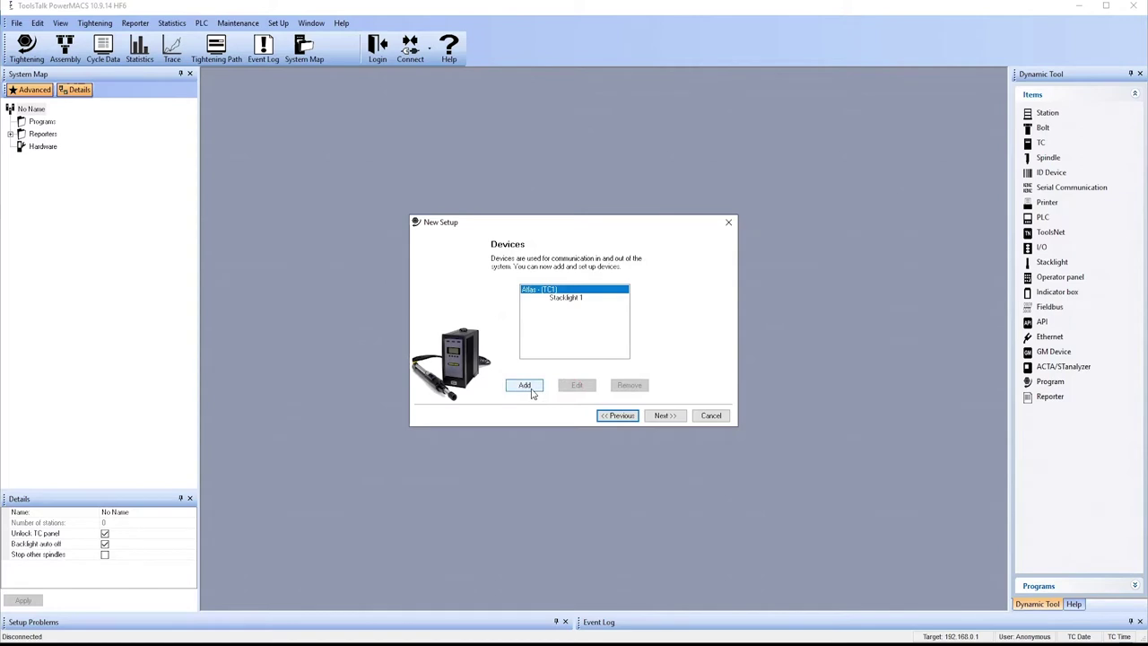
Add an Indicator box device named Indicator box 1 to Atlas - (TC1).
click(529, 387)
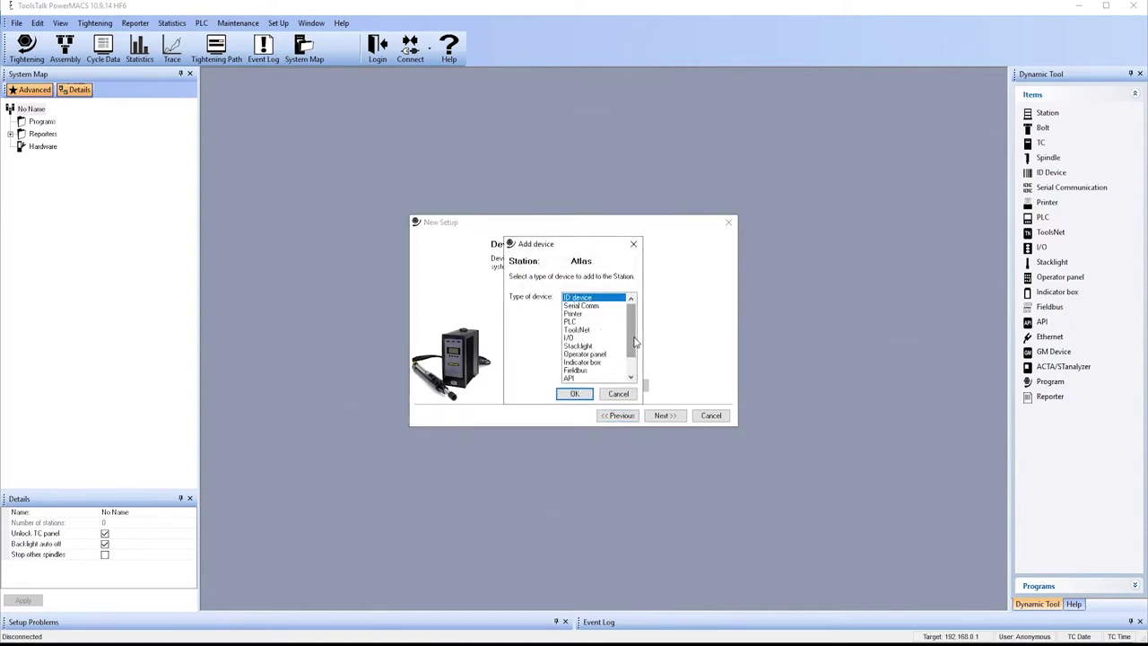
drag(635, 341, 635, 357)
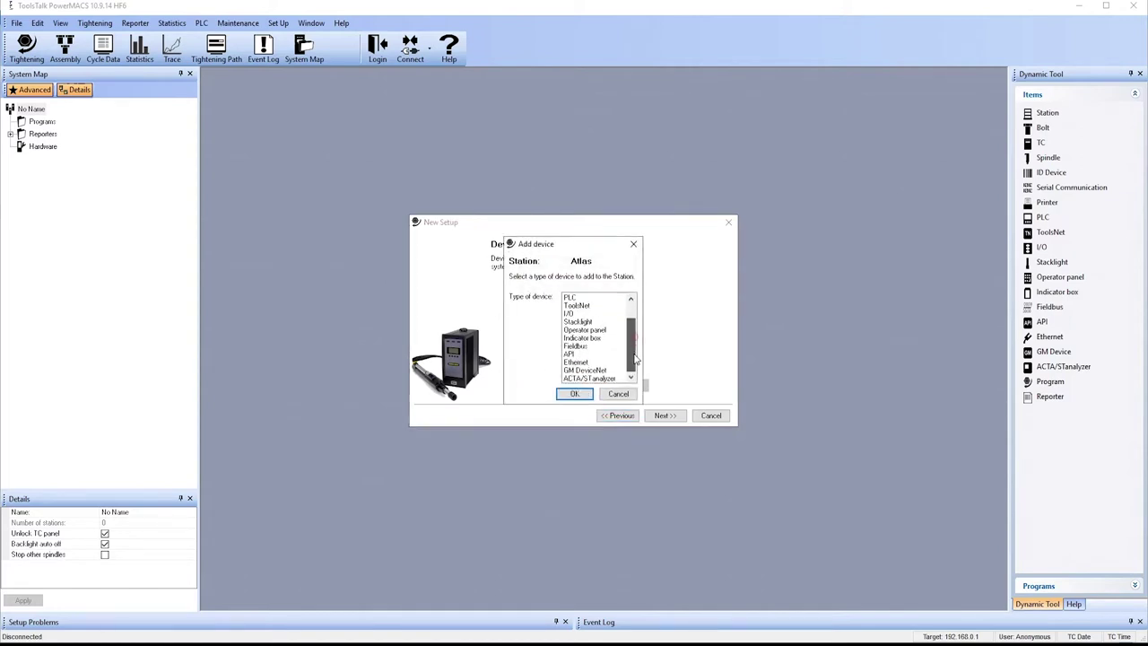
click(583, 337)
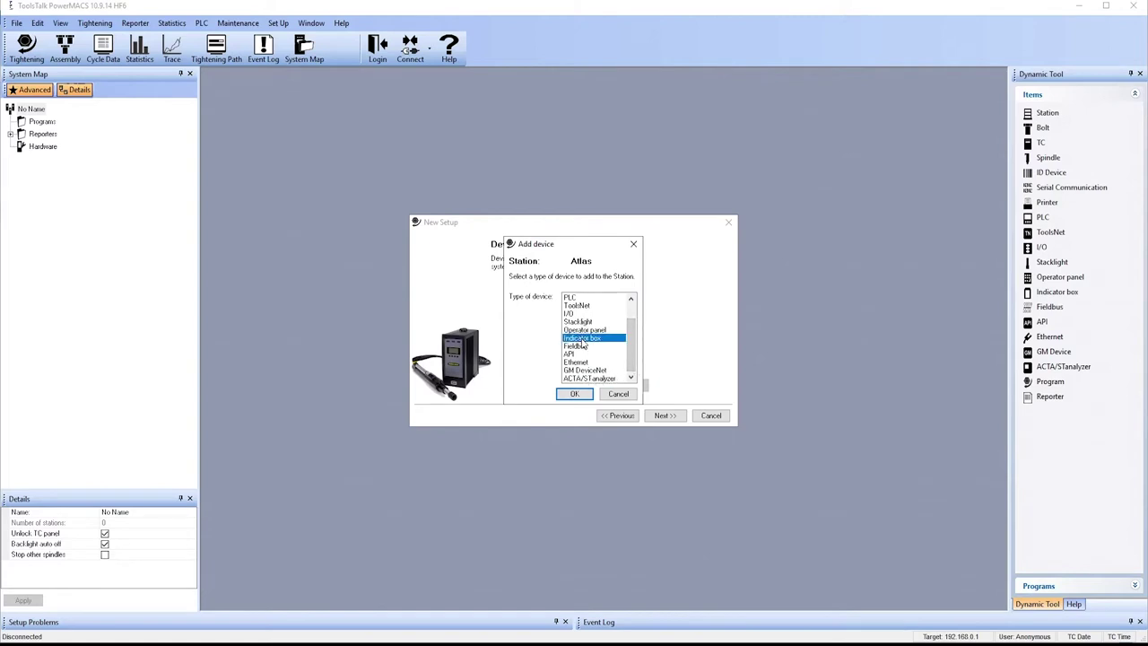
click(582, 397)
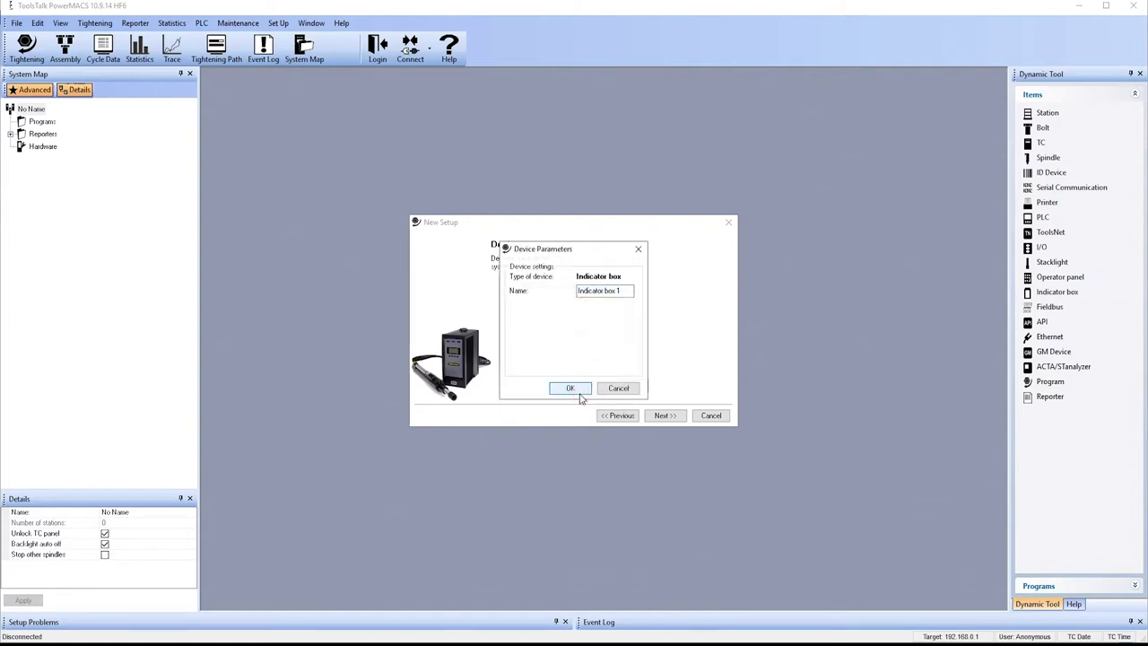
click(579, 394)
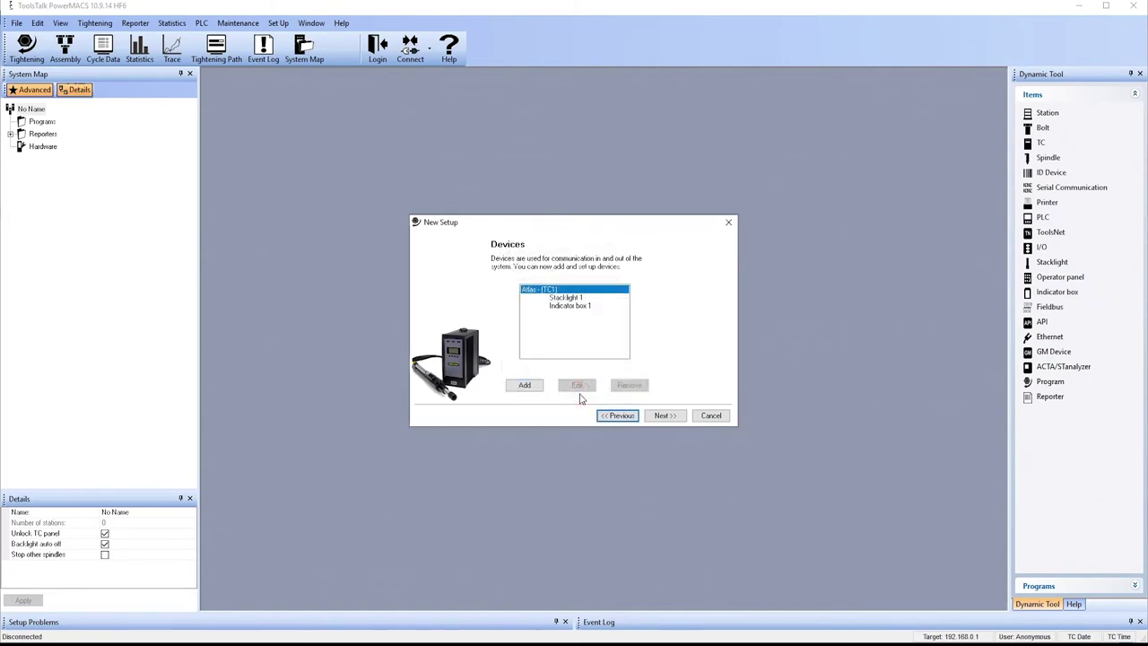
Set the Screen Reporter to 'screen with step data' and move to the final checklist.
click(663, 417)
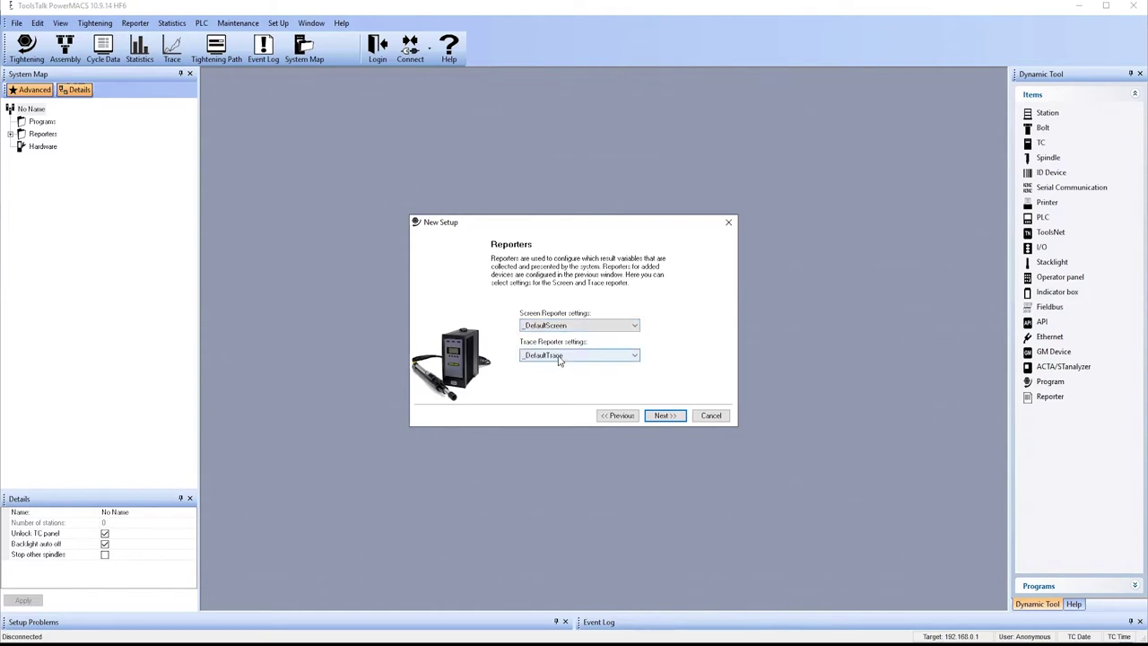
click(636, 327)
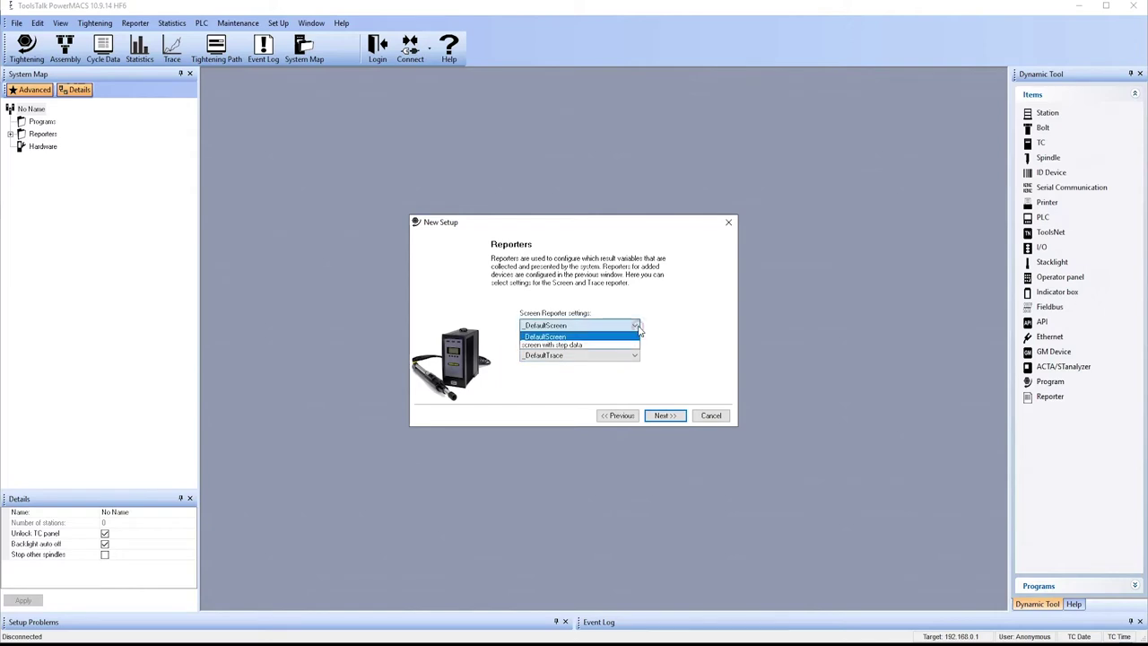
click(579, 345)
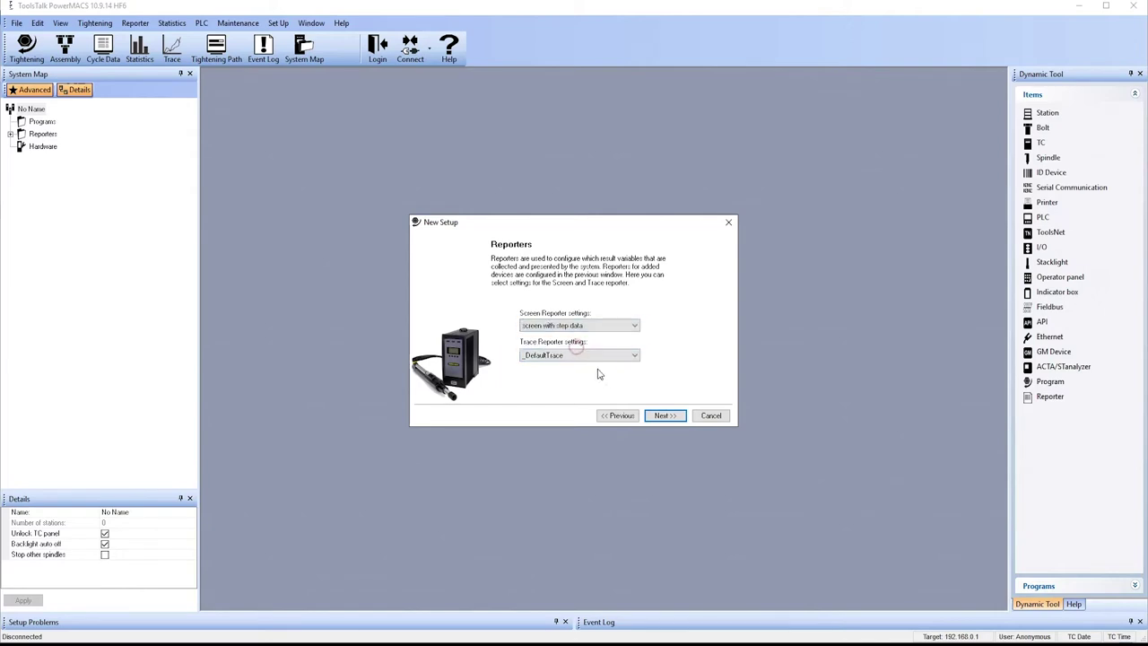
click(664, 417)
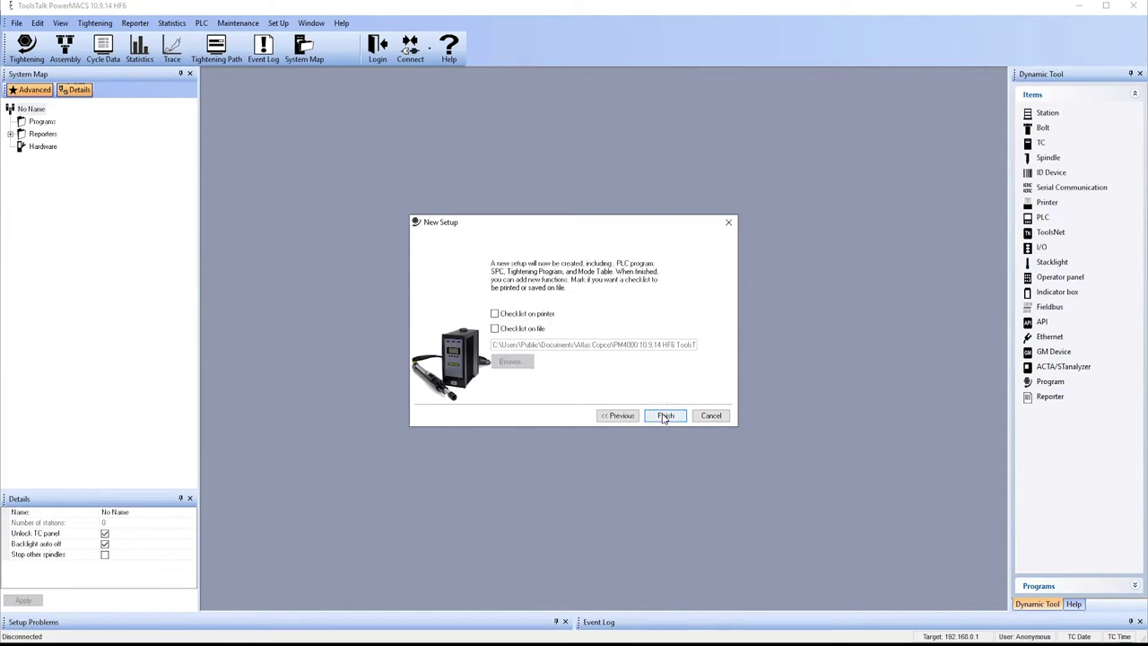
Finish the wizard to generate the TEST setup with station Atlas.
click(665, 416)
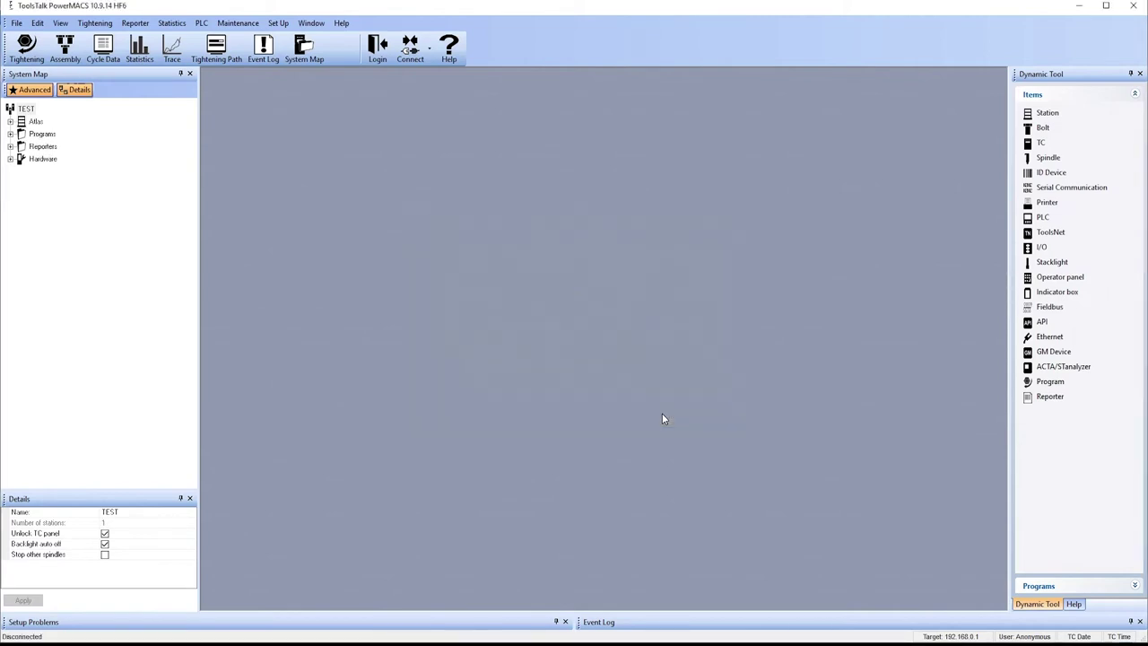
Browse the TEST tree's programs (Angle 360 CCW, Tighten 10 Nm) and reporters (Screen, Trace).
click(26, 109)
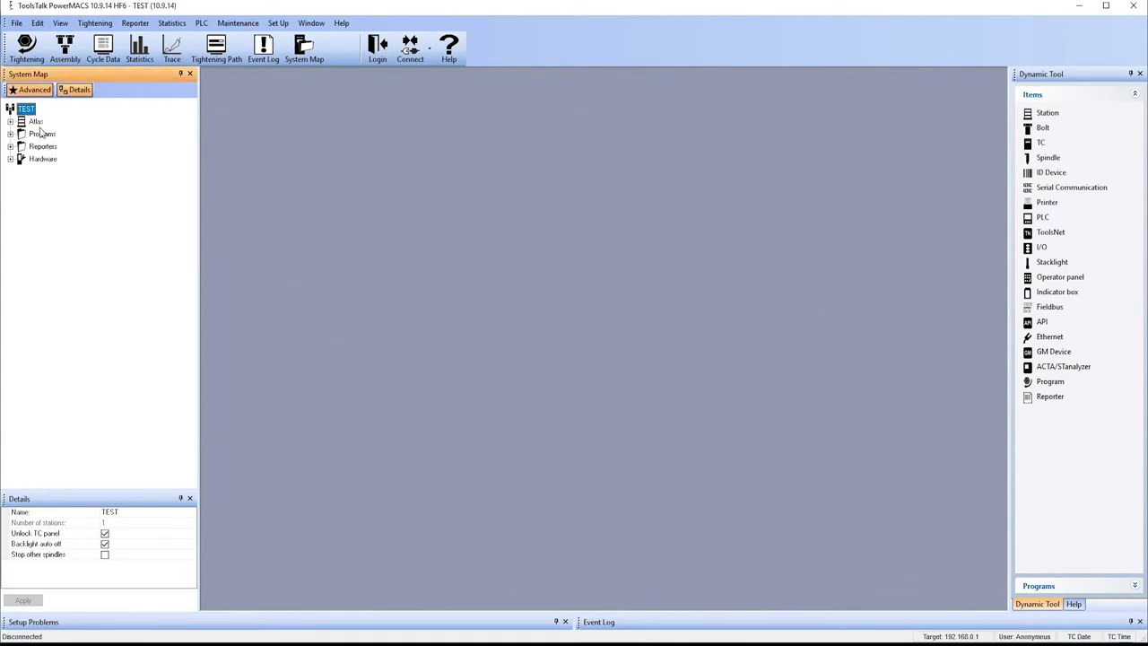
click(35, 123)
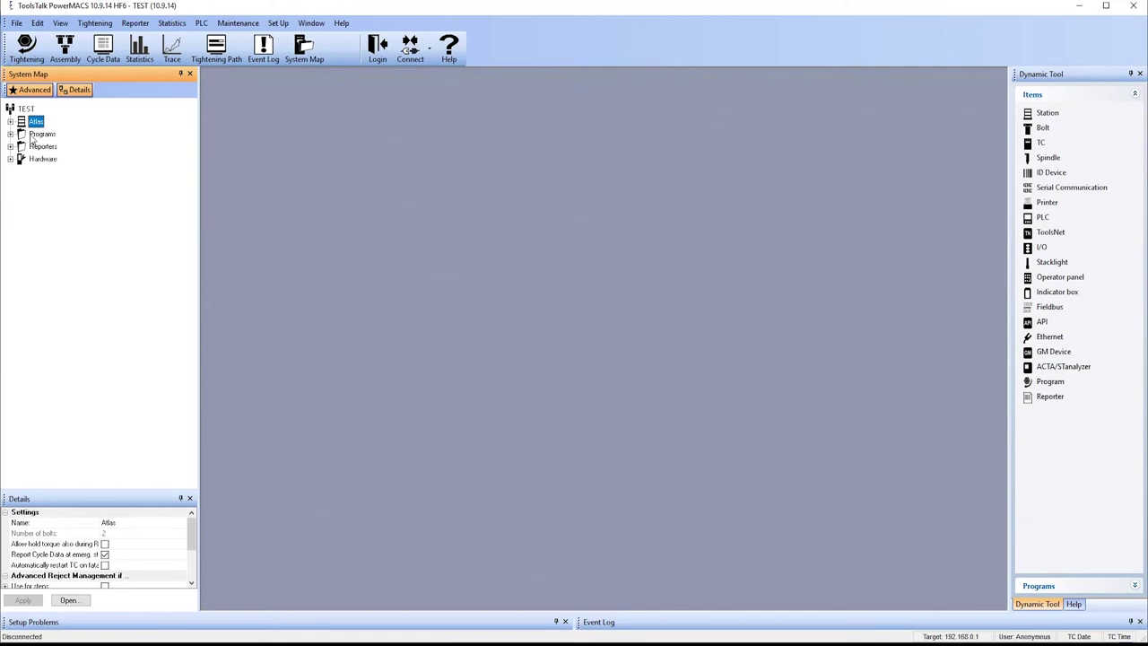
click(10, 133)
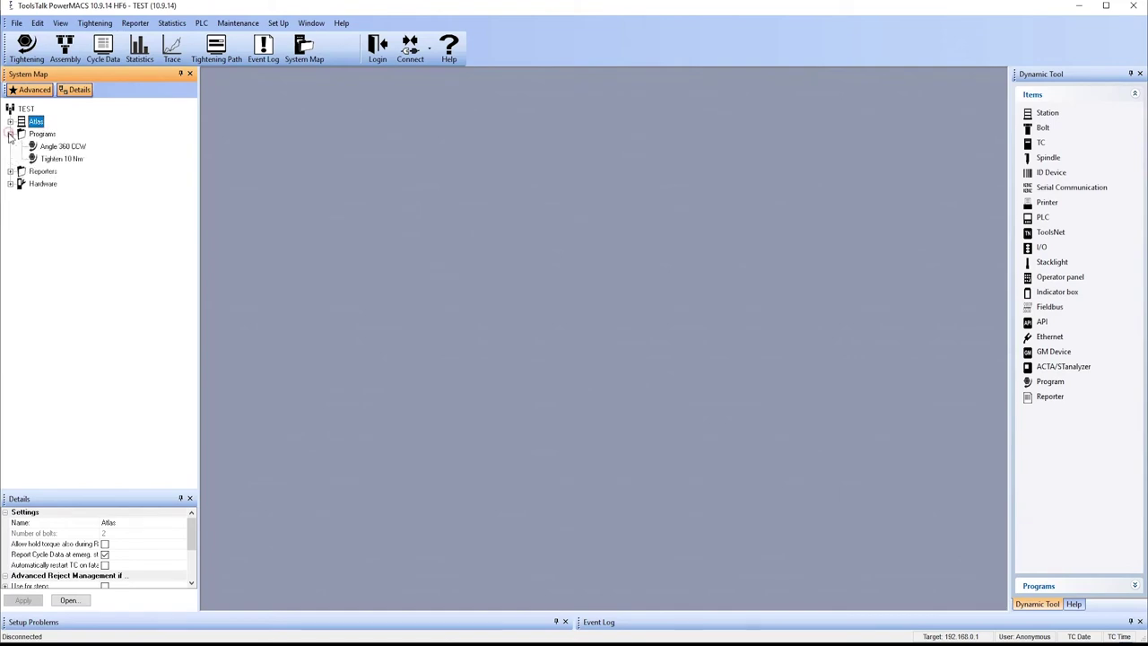
click(79, 148)
click(73, 161)
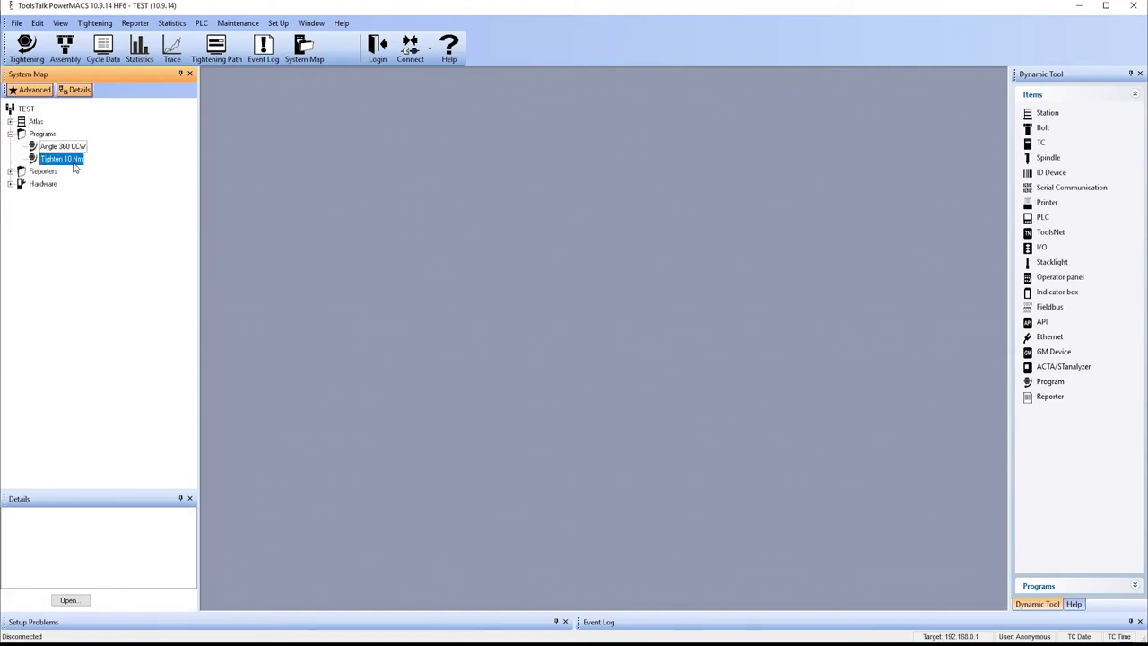
click(9, 172)
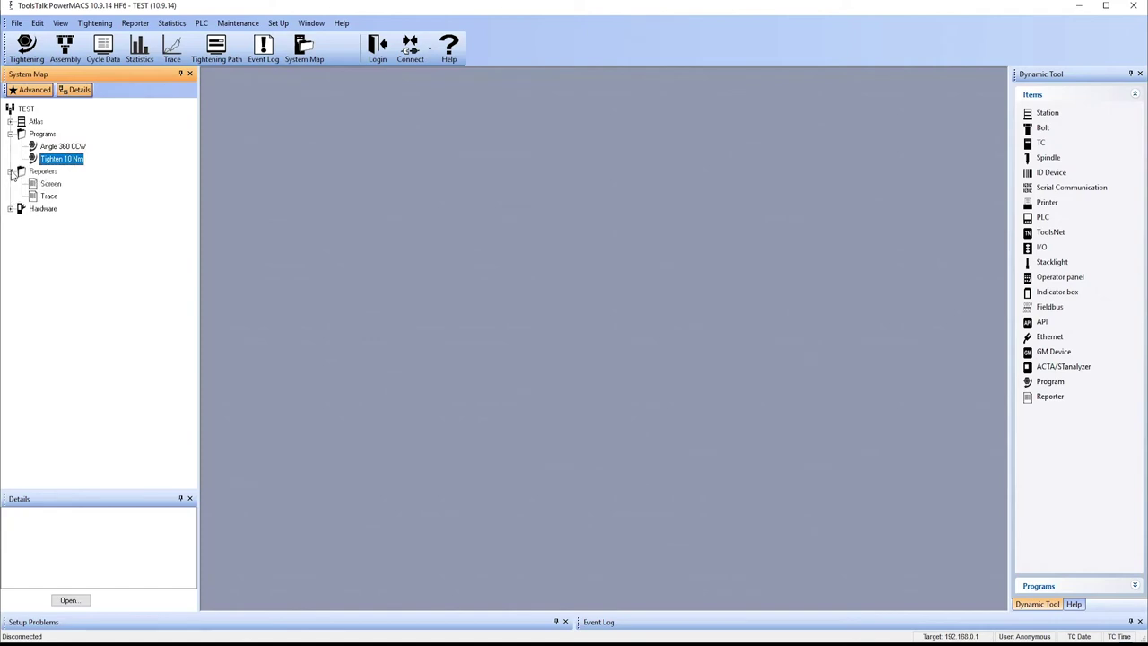
click(60, 186)
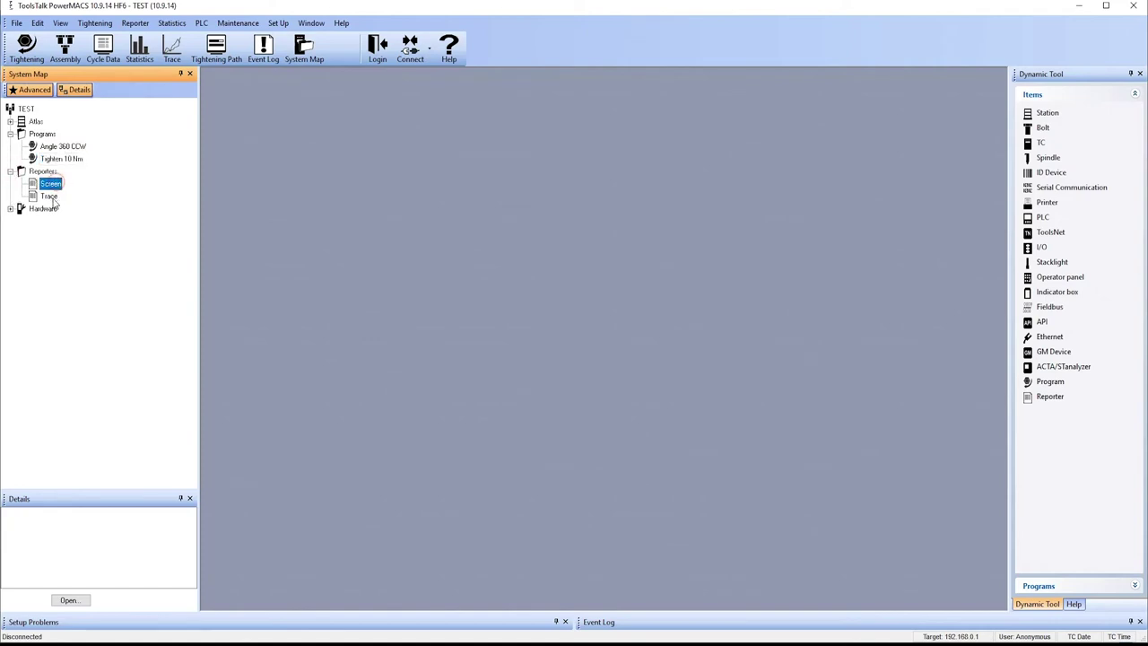
click(50, 196)
Expand Hardware and TC 01 to reach Spindle 01, Stacklight 1 and Indicator box 1, opening Stacklight 1.
click(11, 210)
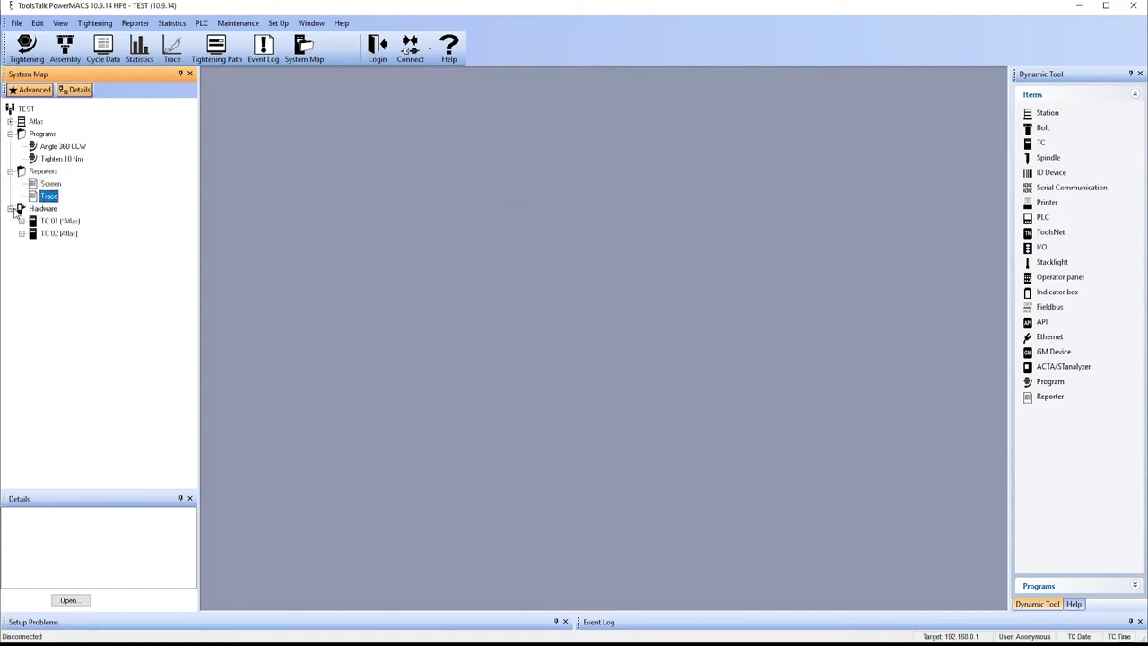
click(21, 220)
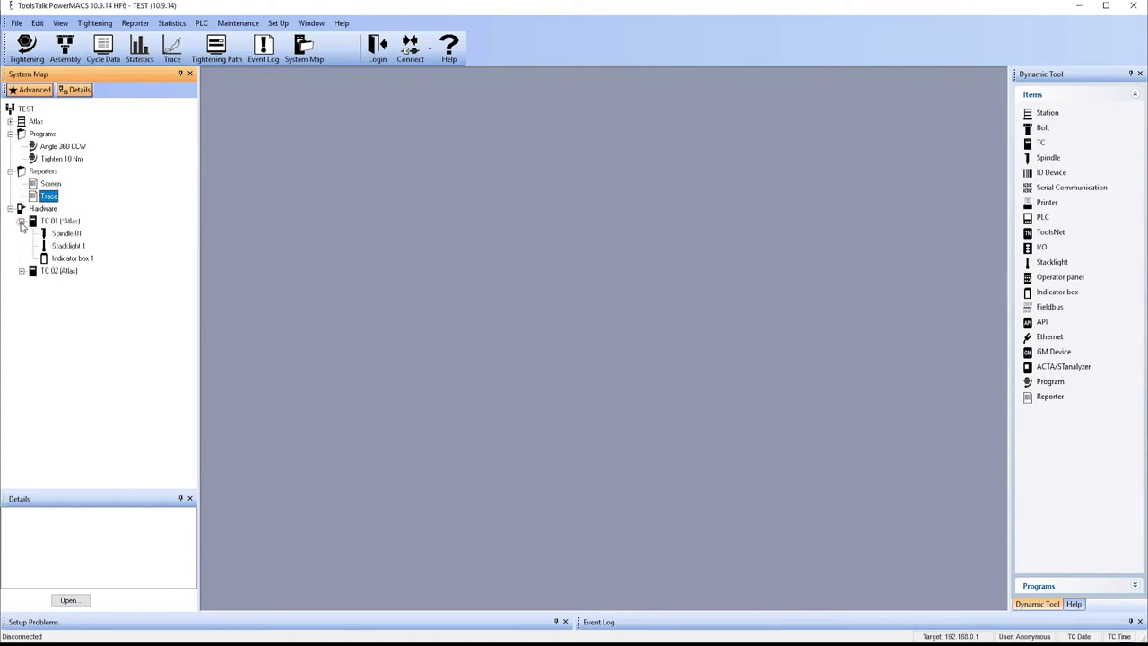
click(72, 235)
click(74, 246)
click(84, 259)
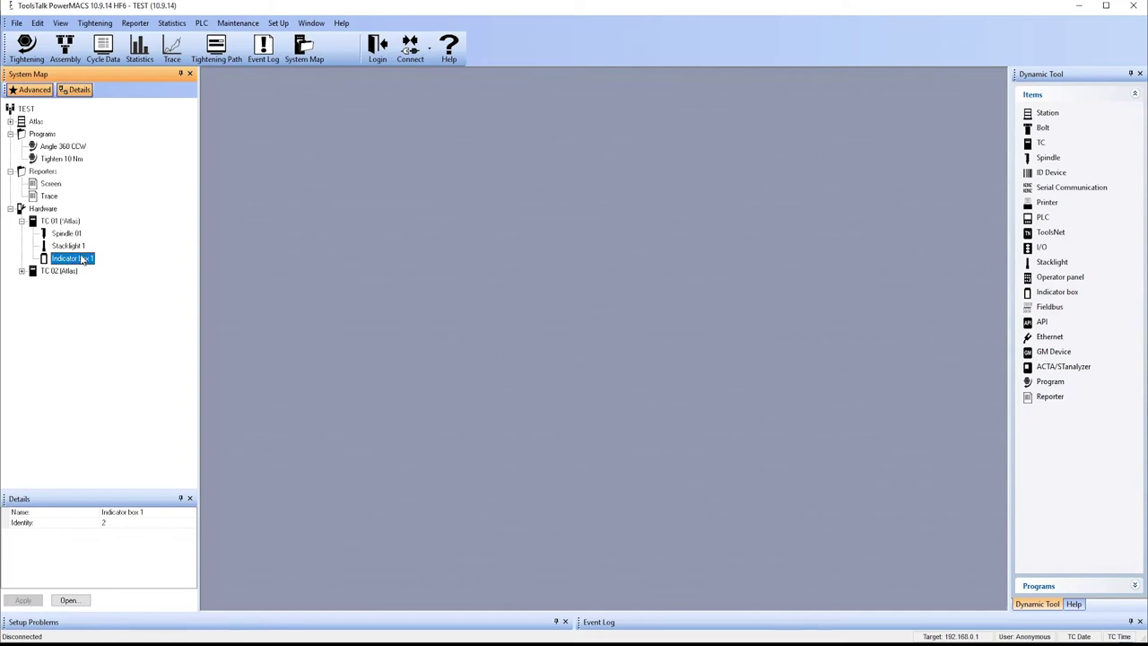
double_click(74, 246)
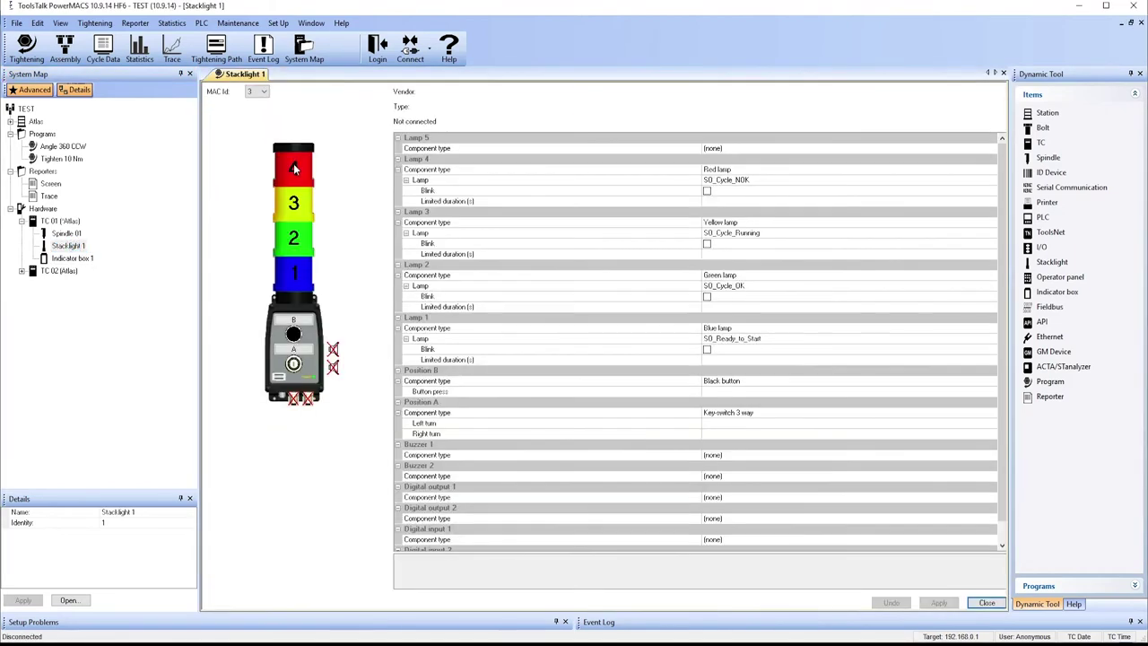
Review Stacklight 1's red, yellow, green and blue lamp settings.
click(293, 168)
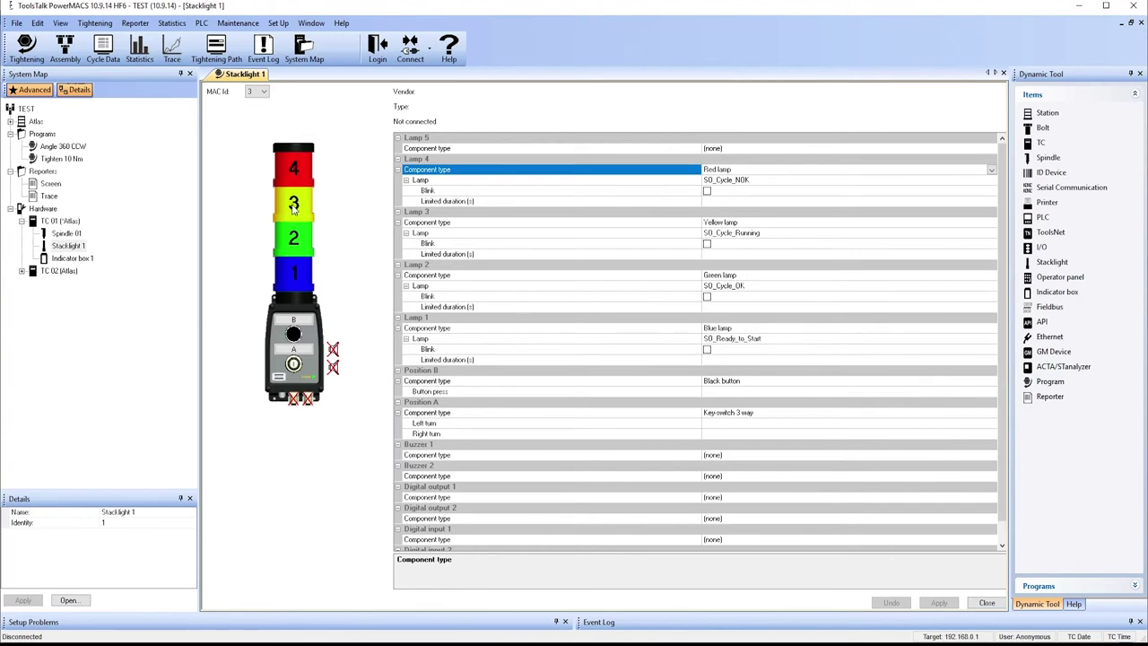
click(294, 206)
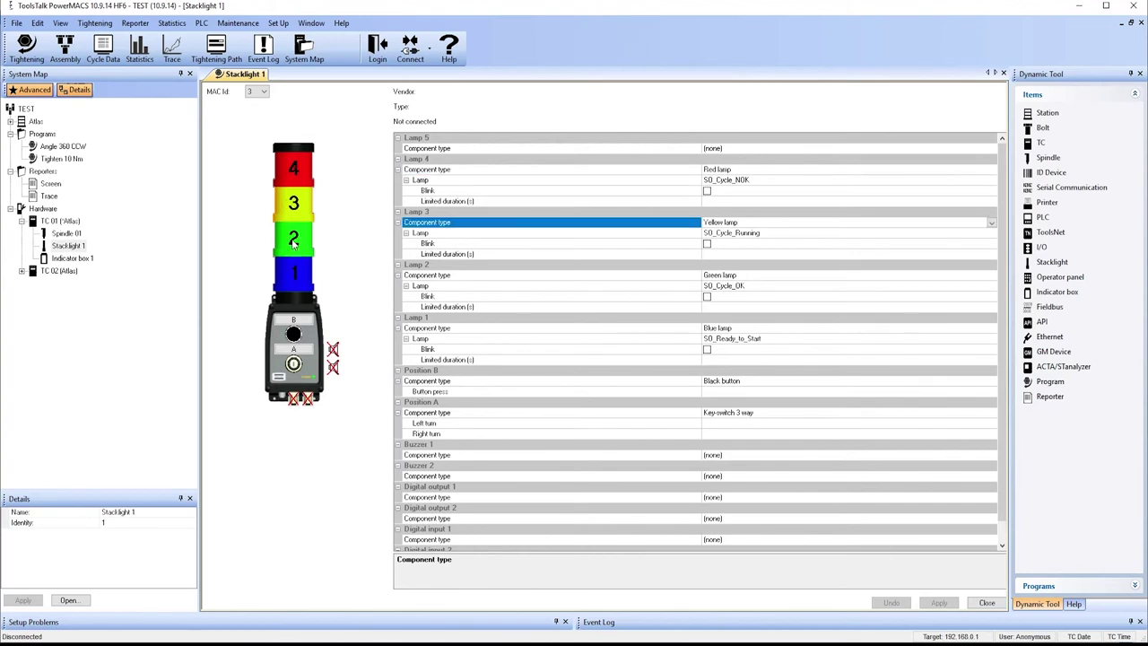
click(294, 238)
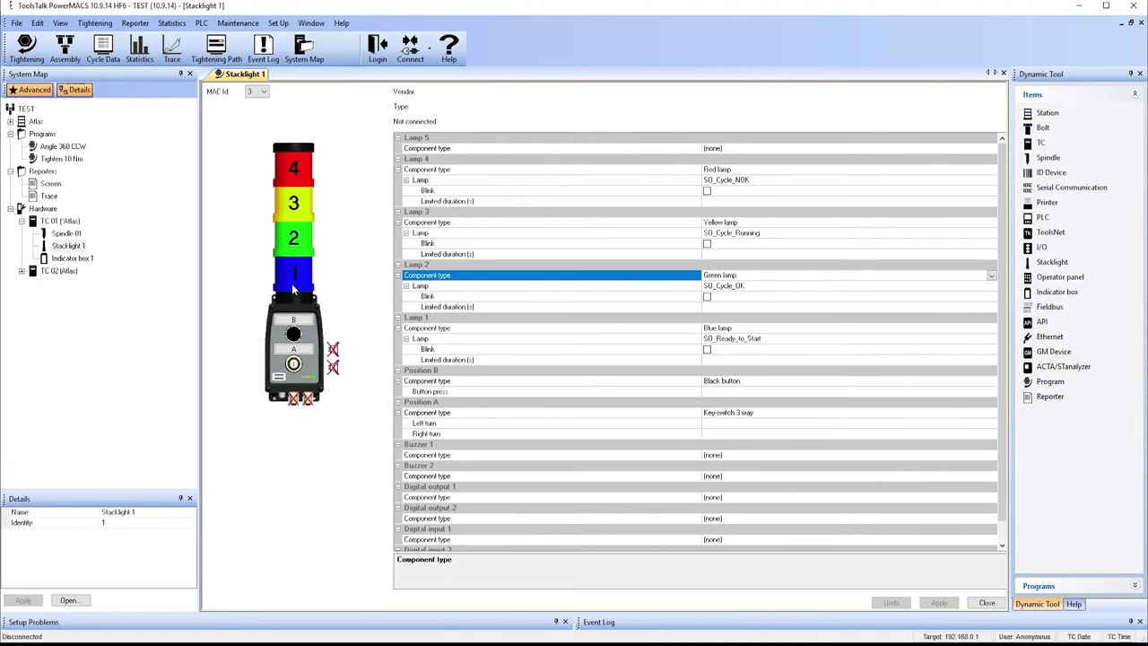
click(292, 279)
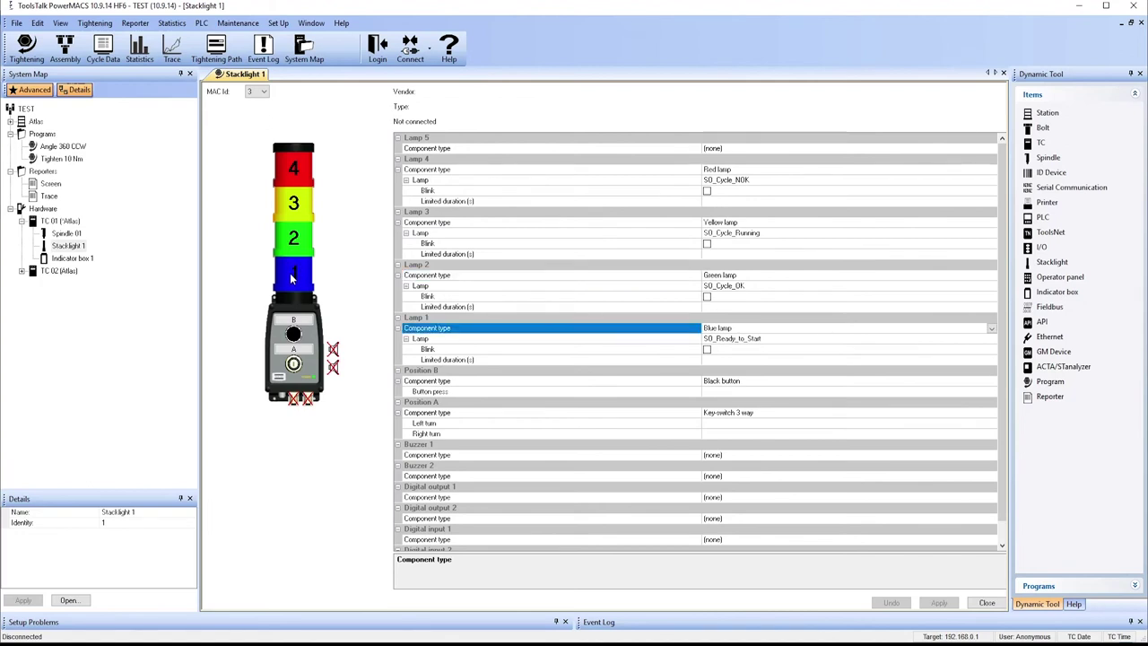
Set the black button's Position B press signal to SI_Start_Pulsed and apply.
click(294, 333)
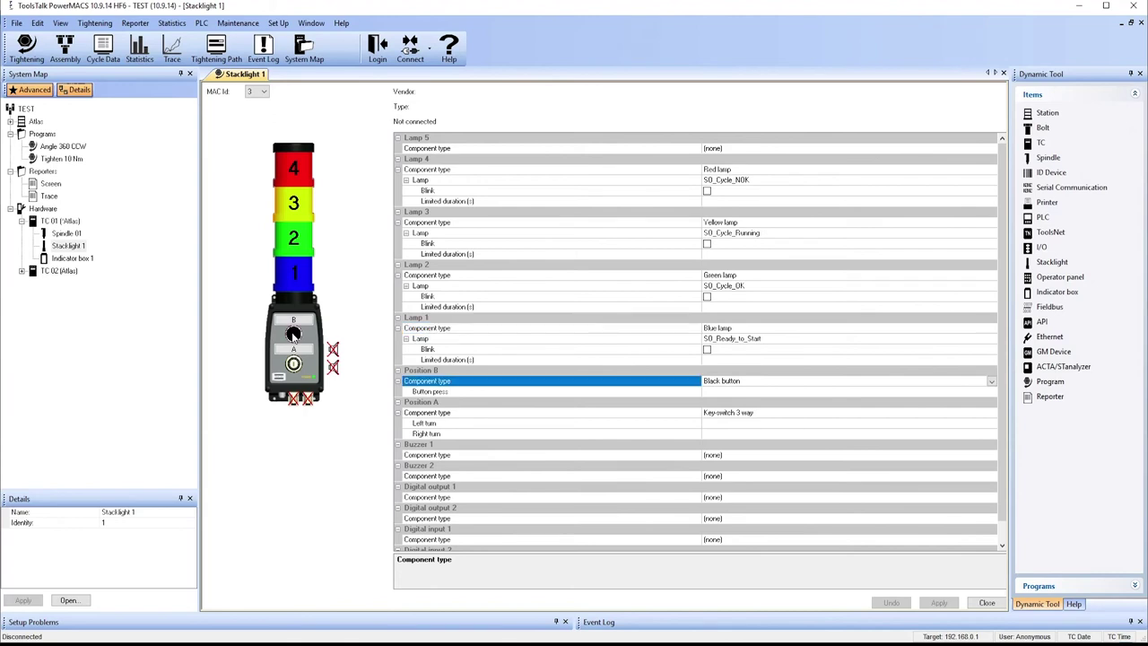
click(764, 393)
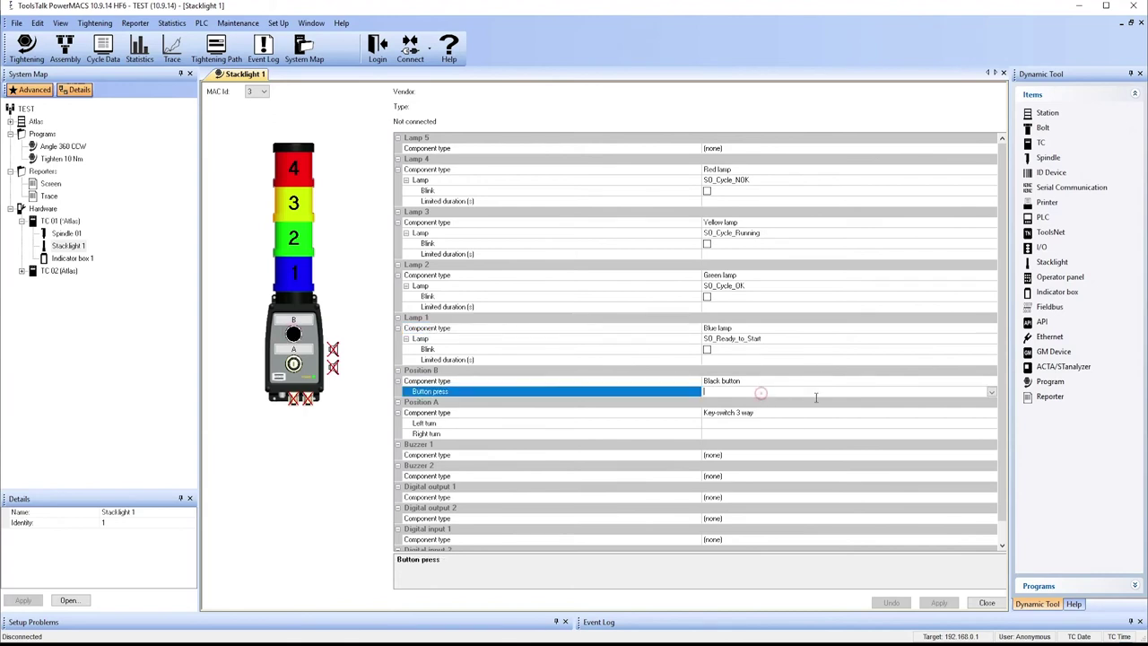
click(992, 392)
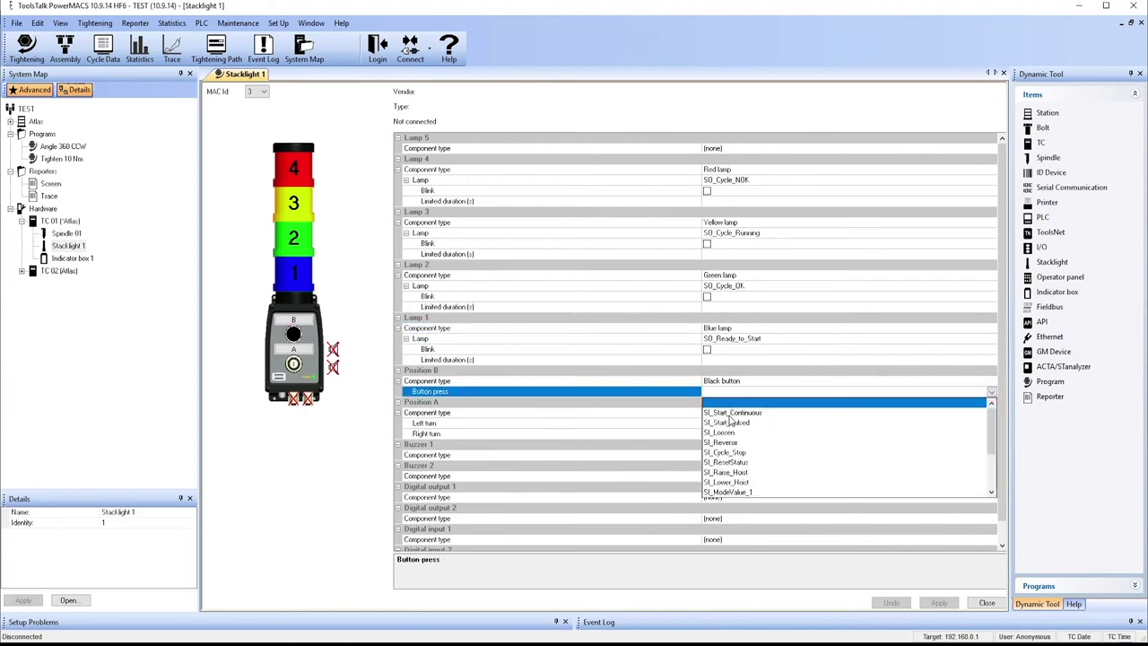
click(734, 423)
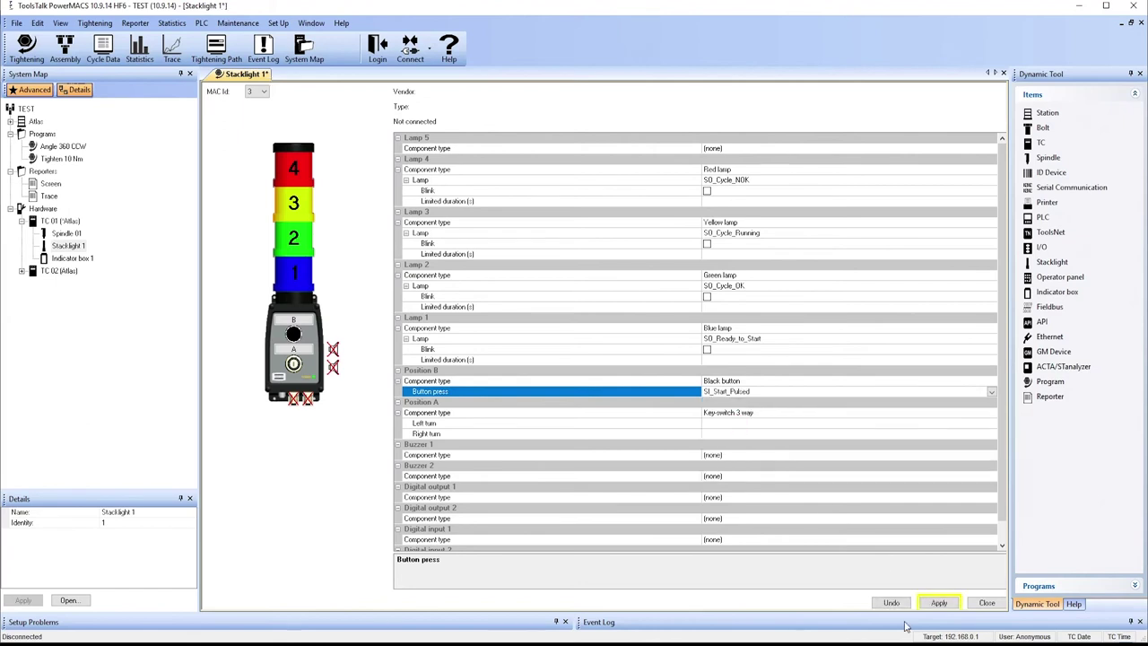
click(933, 607)
click(933, 607)
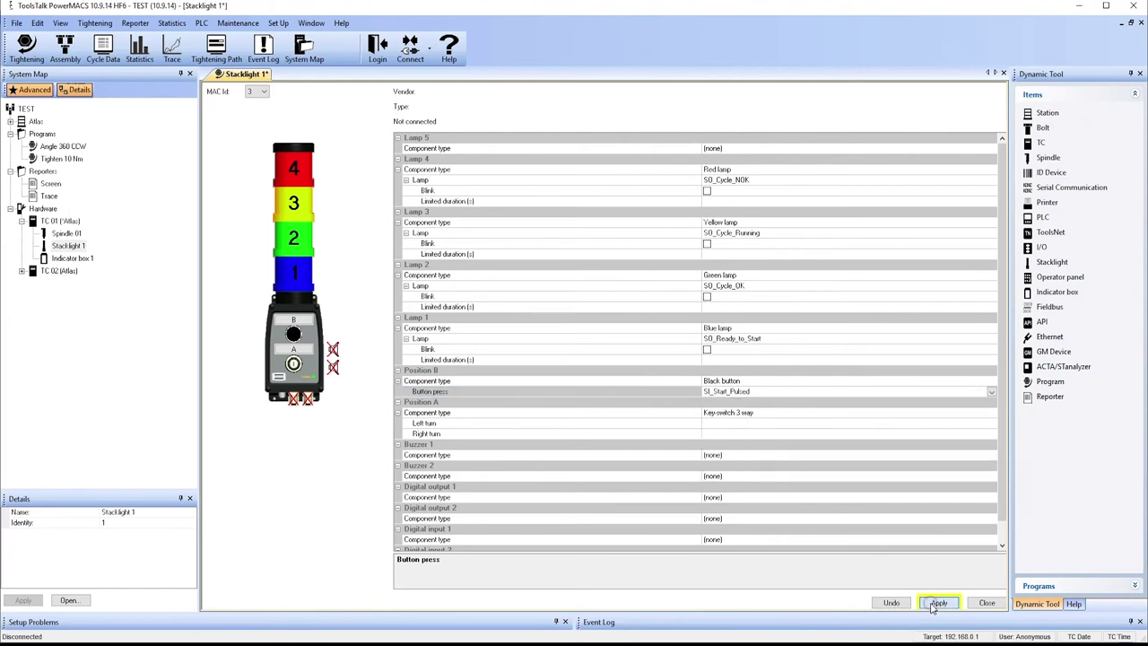
click(70, 258)
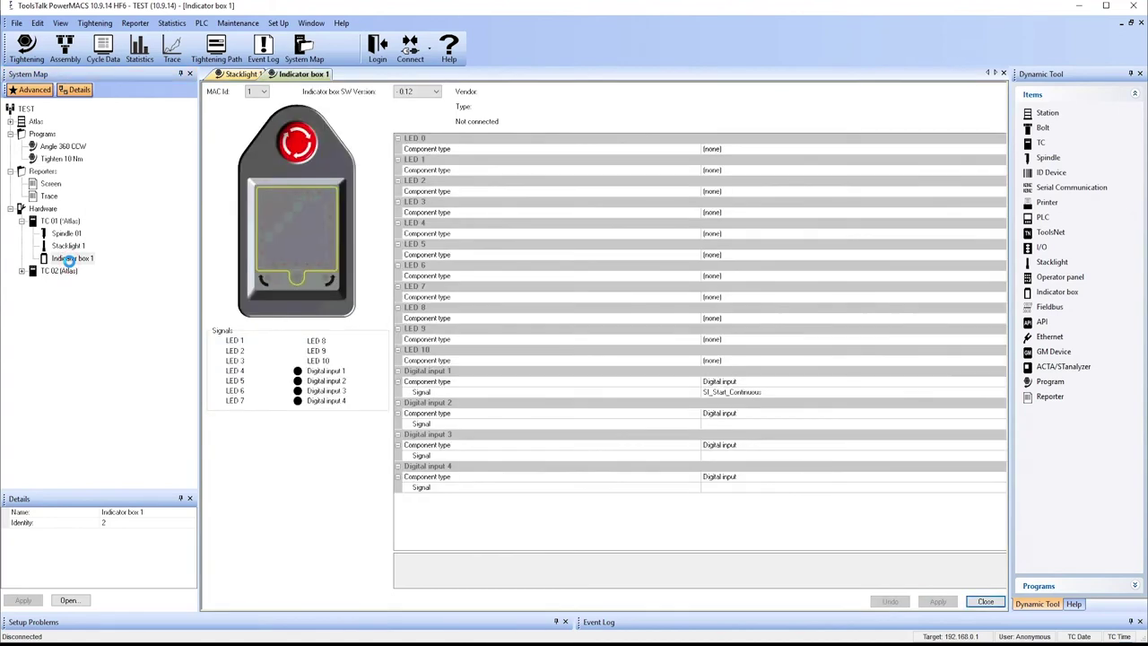
Set Indicator box 1 to SW version 0.13 and make LED 0 an LED component.
click(436, 93)
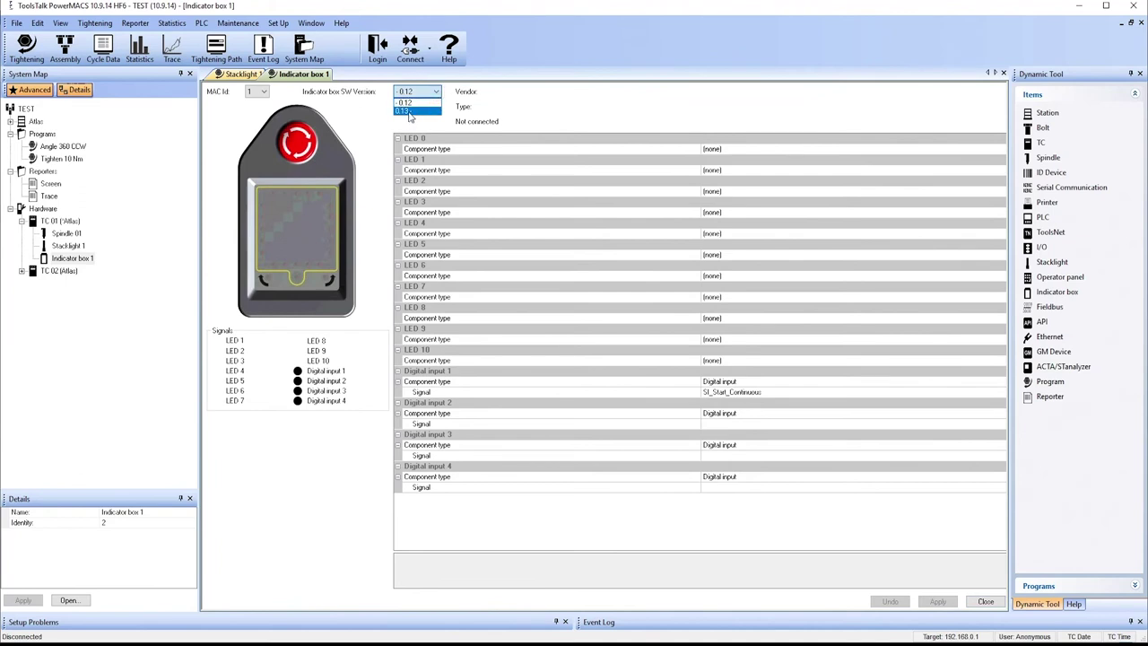
click(408, 111)
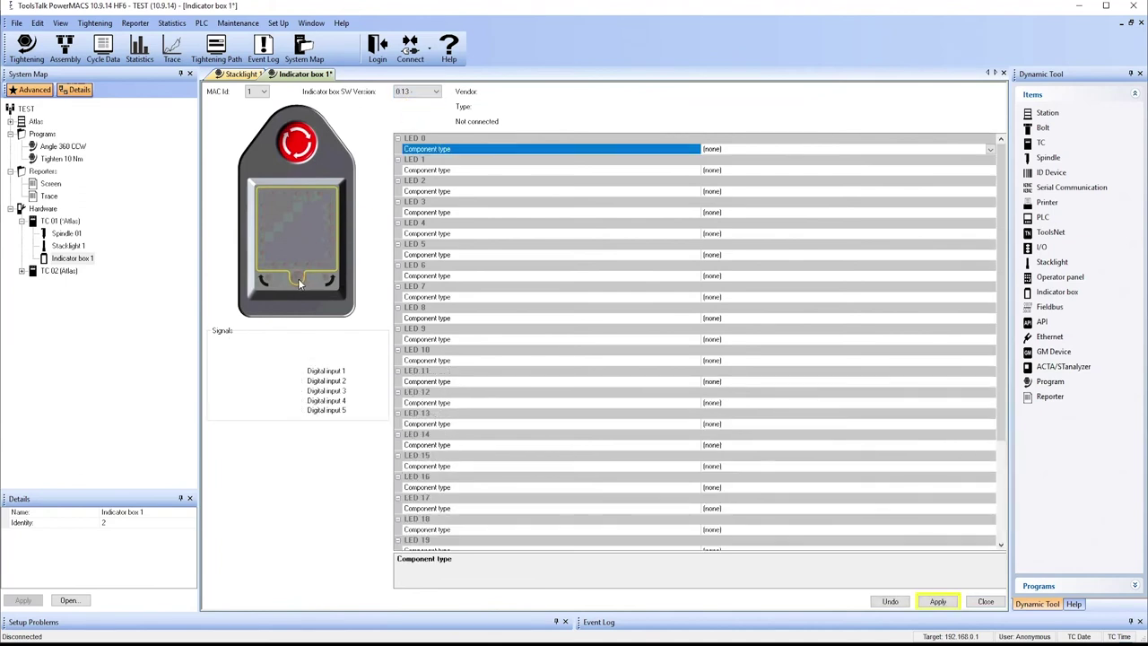
click(991, 150)
click(717, 170)
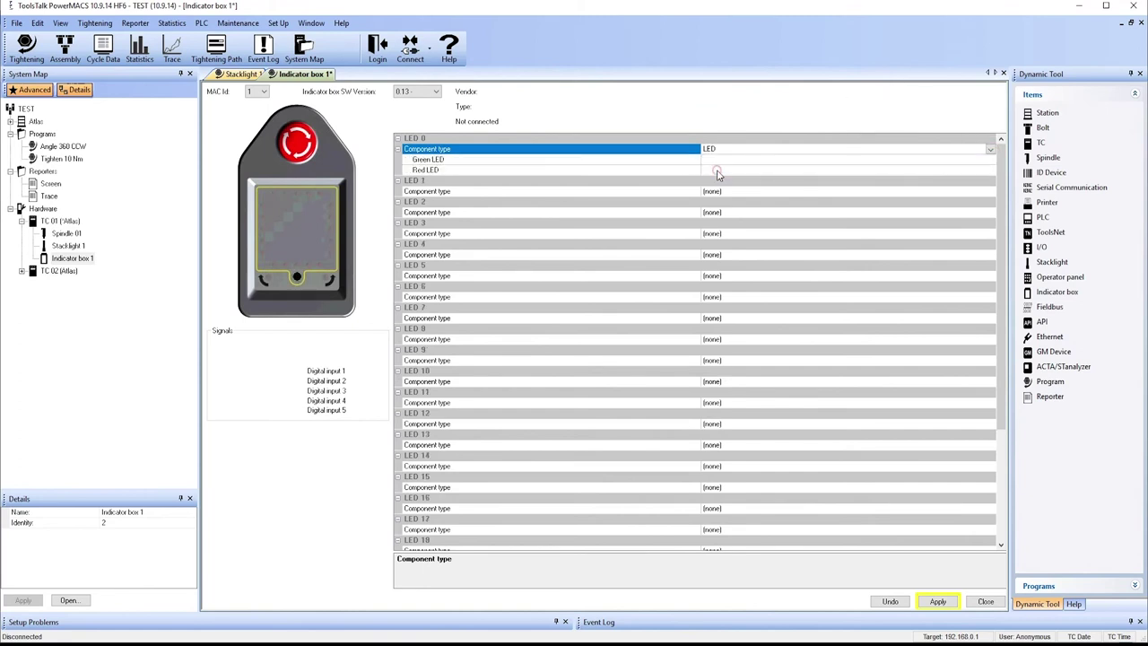
Drive LED 0's green LED with SO_Cycle_OK and red LED with SO_Cycle_NOK.
click(730, 159)
click(731, 157)
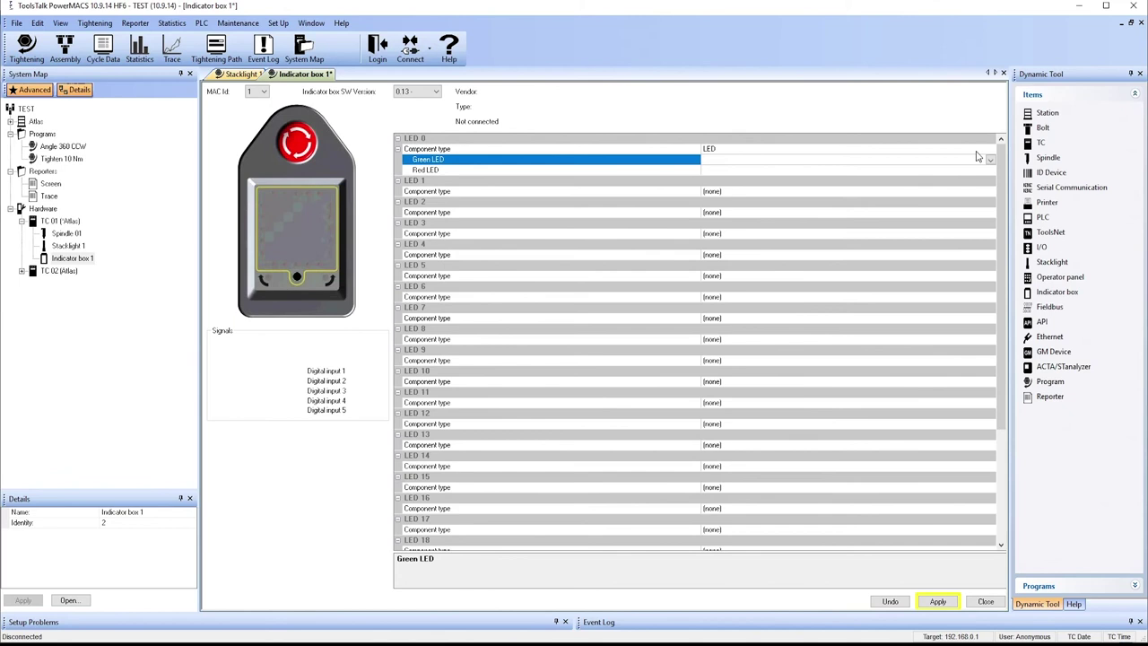
click(991, 159)
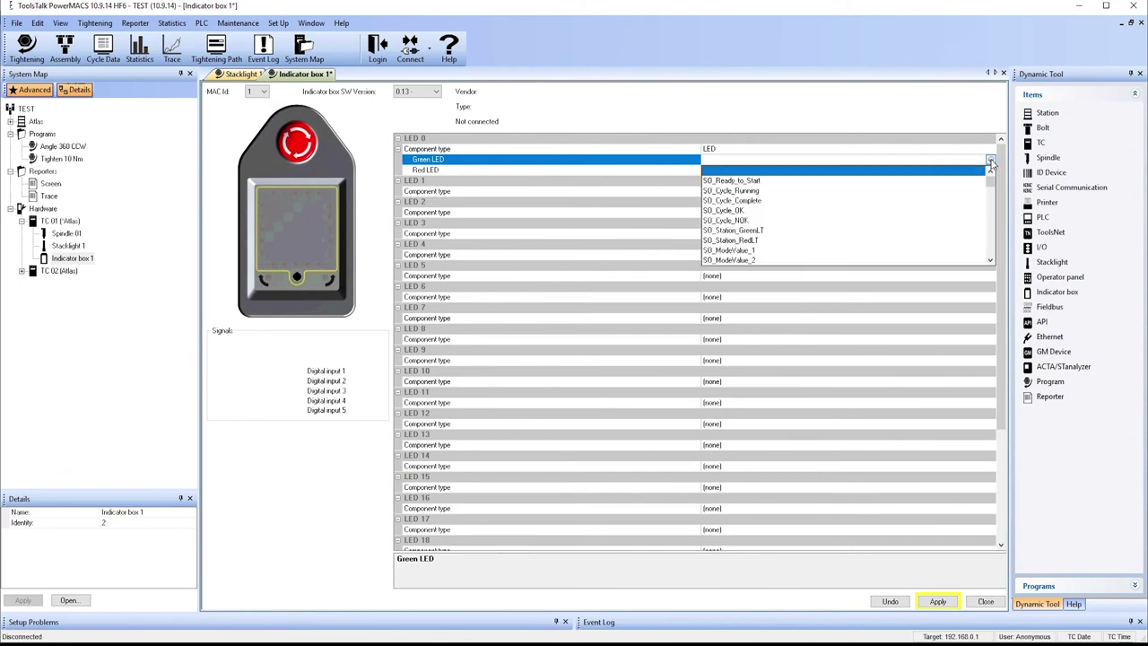
click(738, 212)
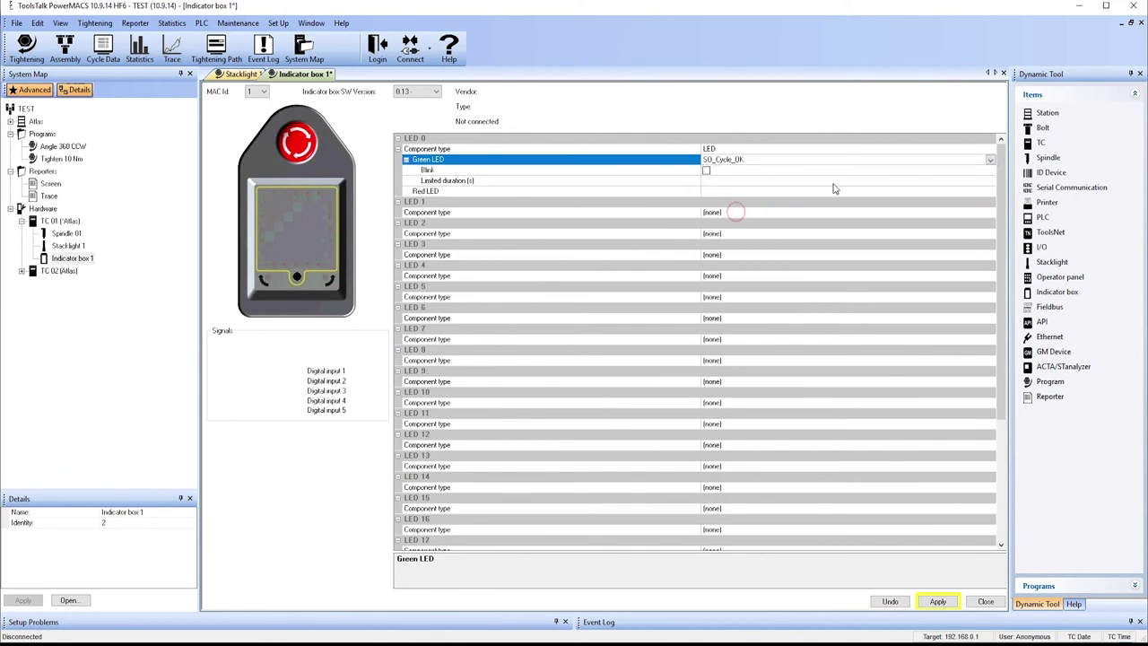
click(991, 191)
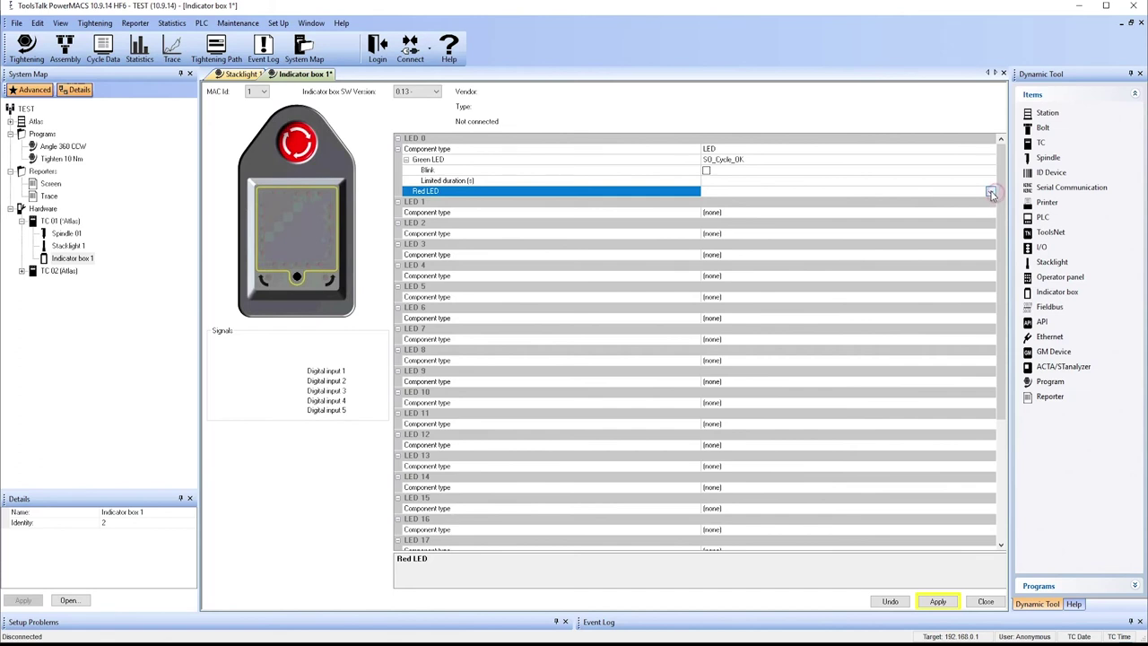
click(992, 192)
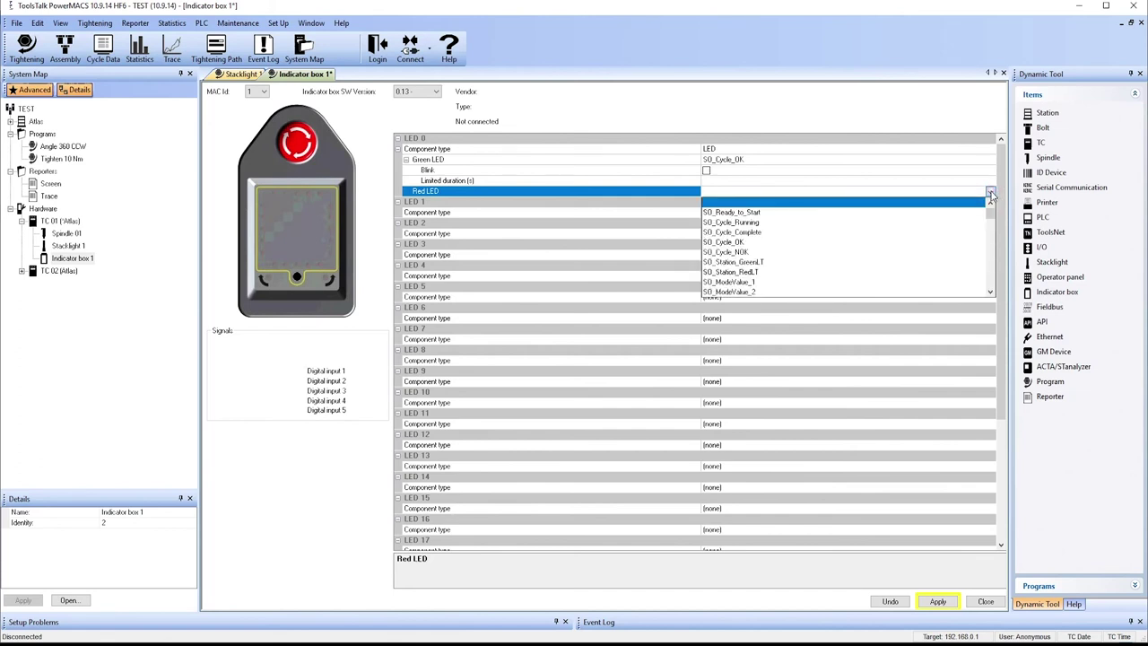
click(740, 253)
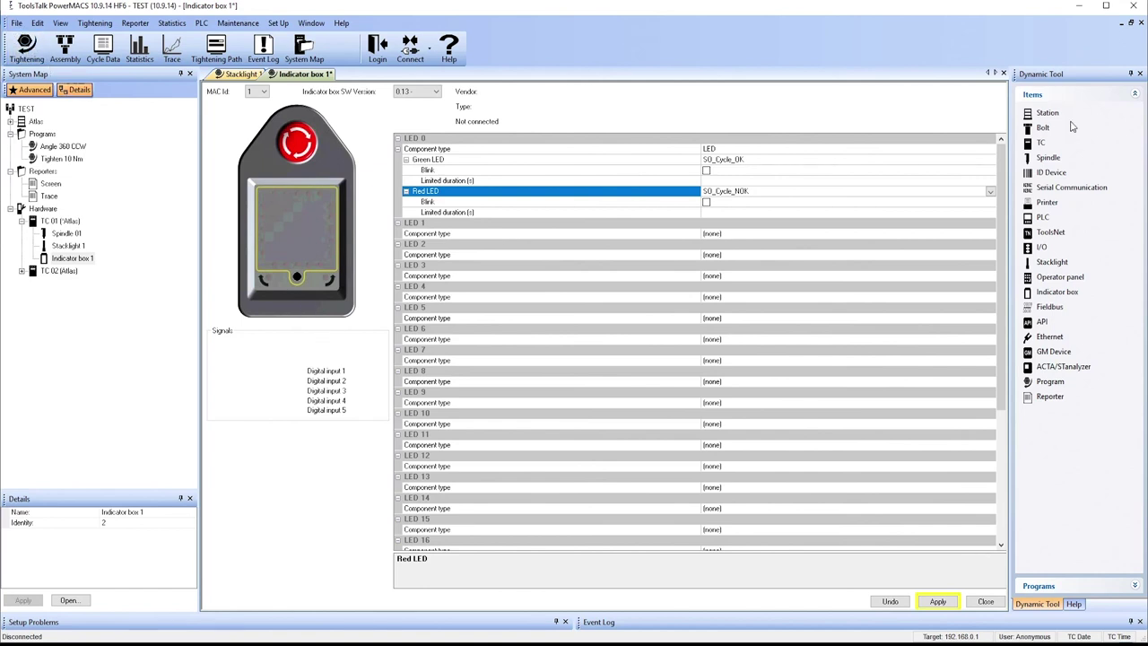
Close the Indicator box 1 configuration, applying its changes when prompted.
click(1004, 74)
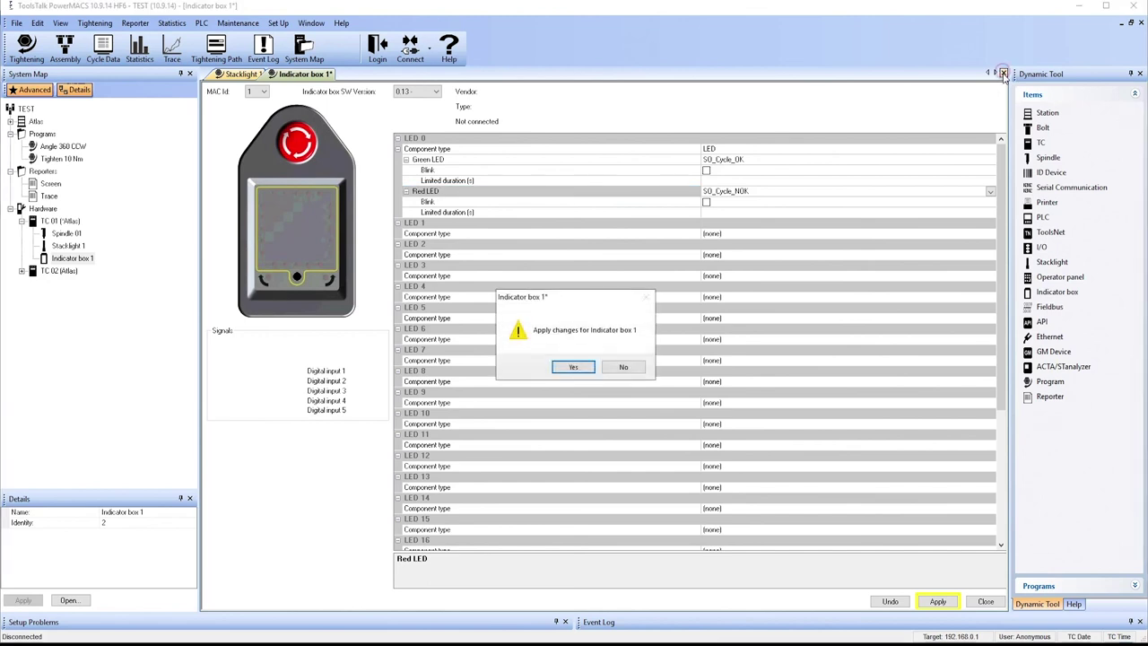
click(572, 367)
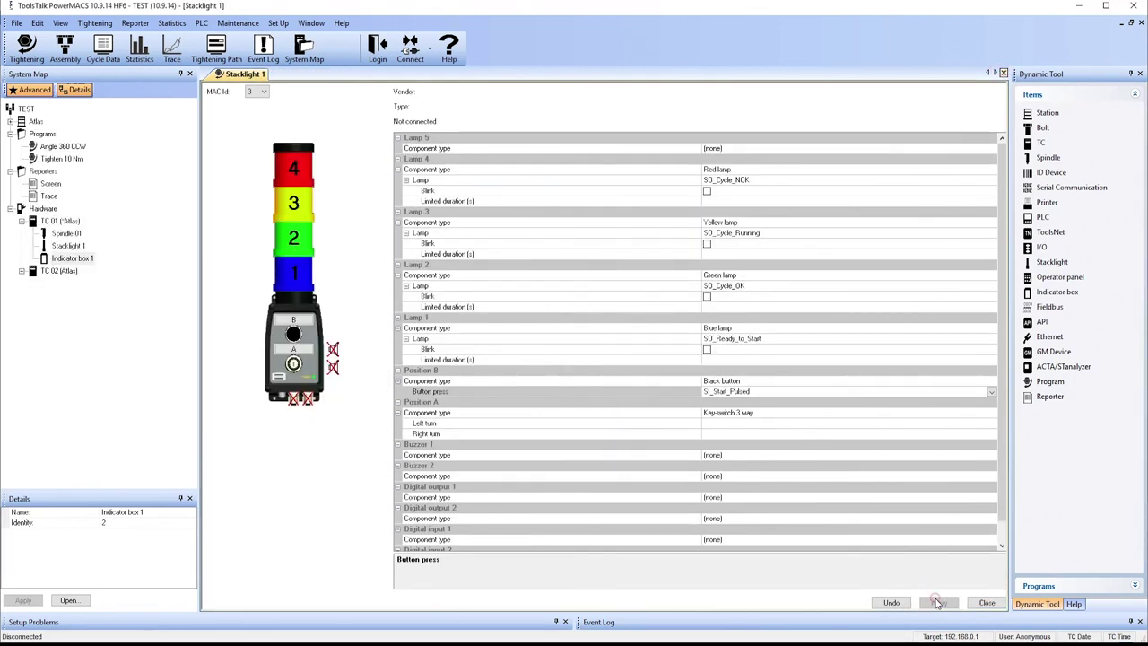